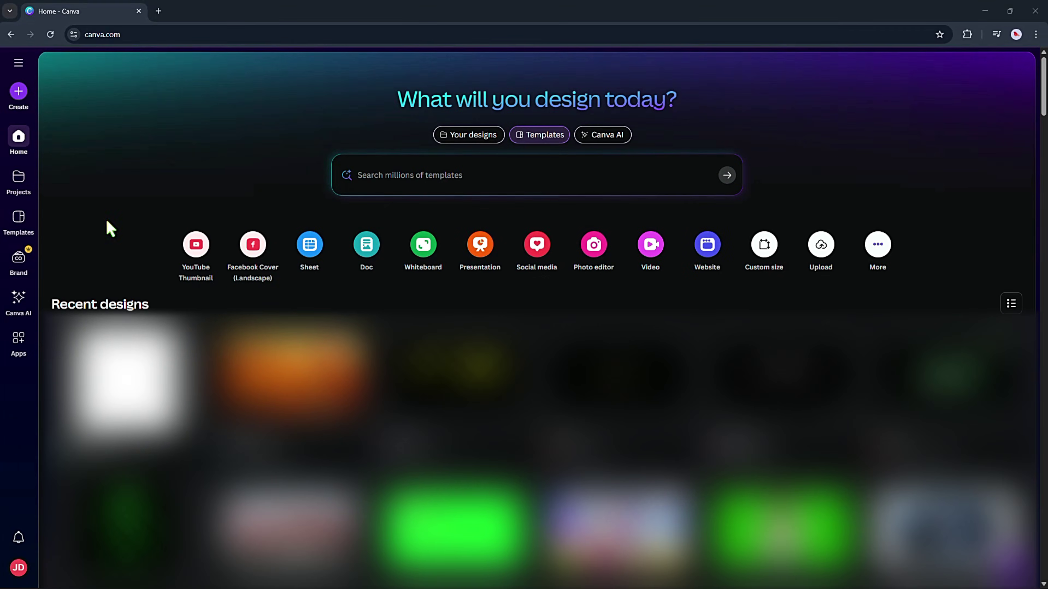
{"action": "left_click", "coordinate": [365, 260]}
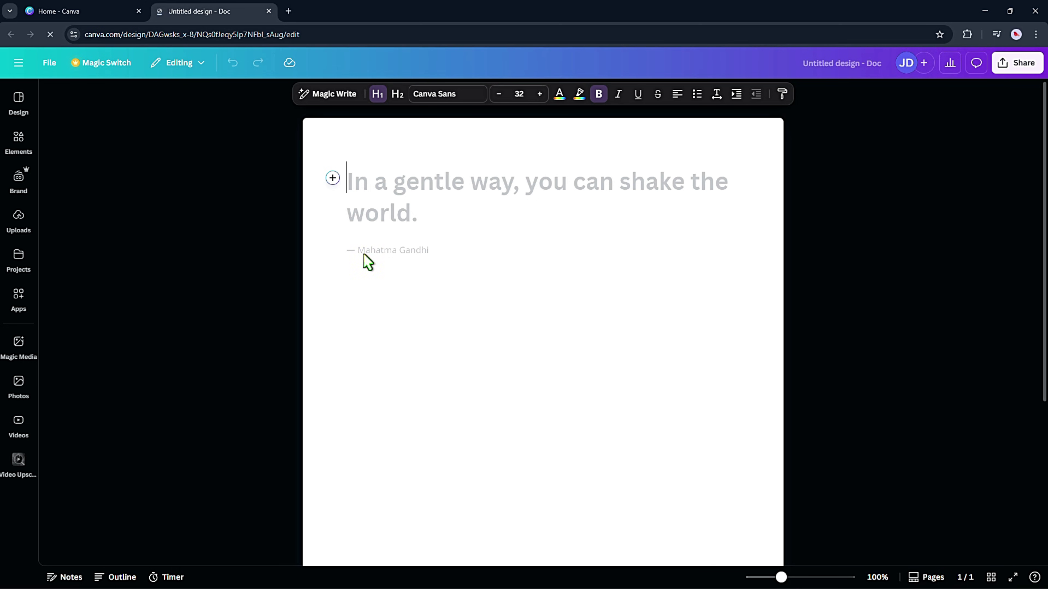
{"action": "left_click", "coordinate": [329, 95]}
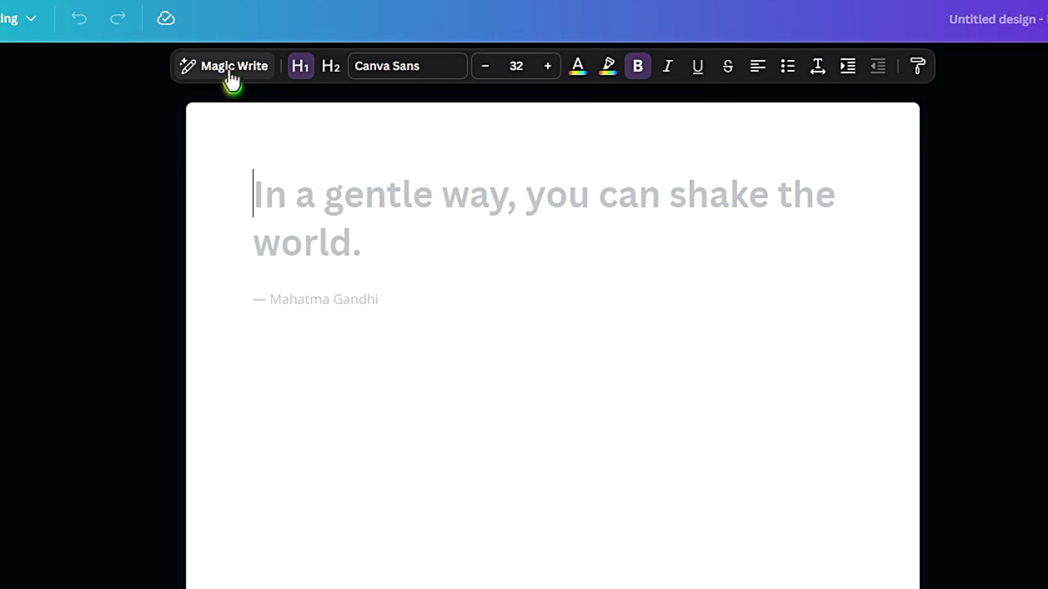
- Paste the prepared 6-scene animal bedtime story prompt into Magic Write
{"action": "left_click", "coordinate": [232, 78]}
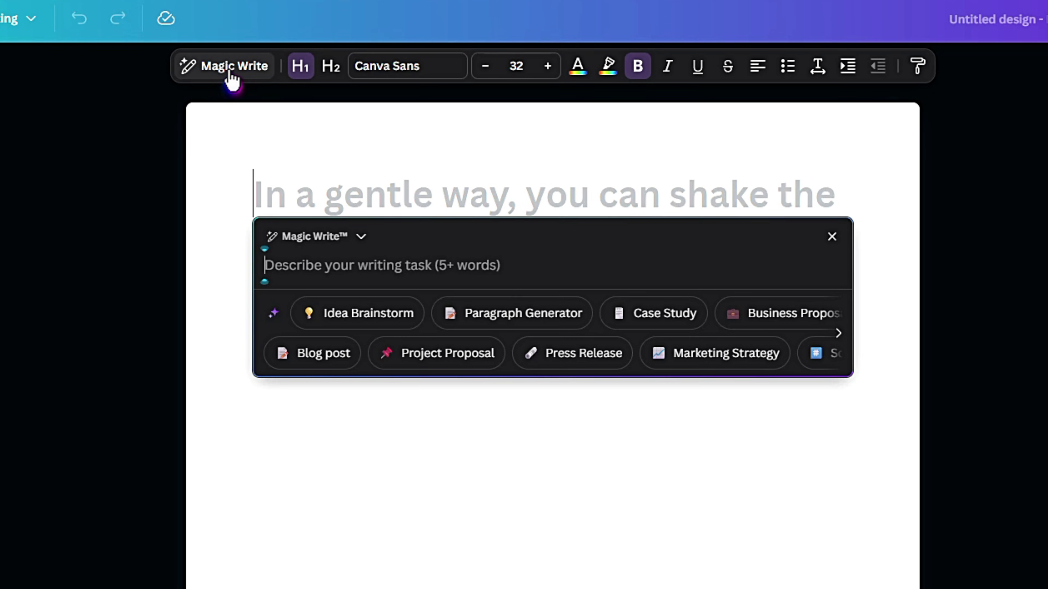
{"action": "right_click", "coordinate": [296, 271]}
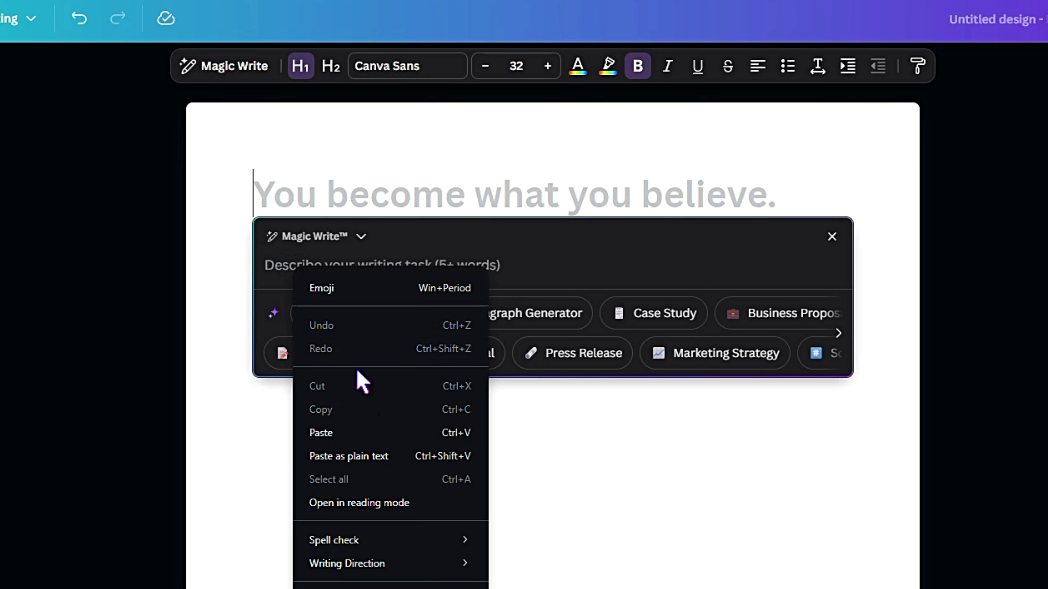
{"action": "left_click", "coordinate": [363, 433]}
{"action": "scroll", "coordinate": [388, 413], "scroll_direction": "up", "scroll_amount": 2}
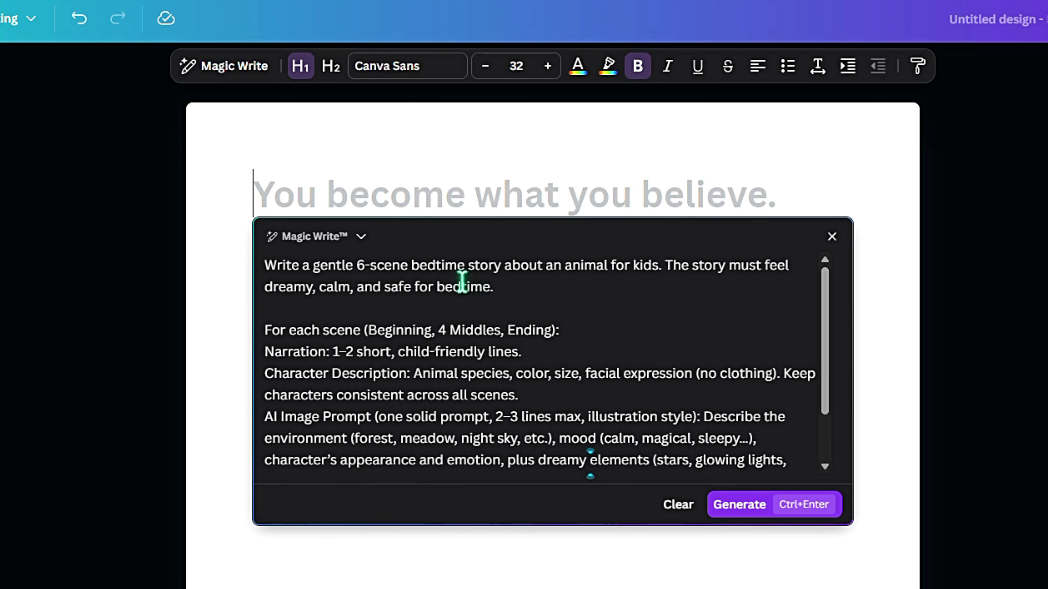
- Highlight the prompt's bedtime-story, scene-structure, character-description and keep-consistent parts
{"action": "left_click_drag", "start_coordinate": [415, 265], "coordinate": [649, 264]}
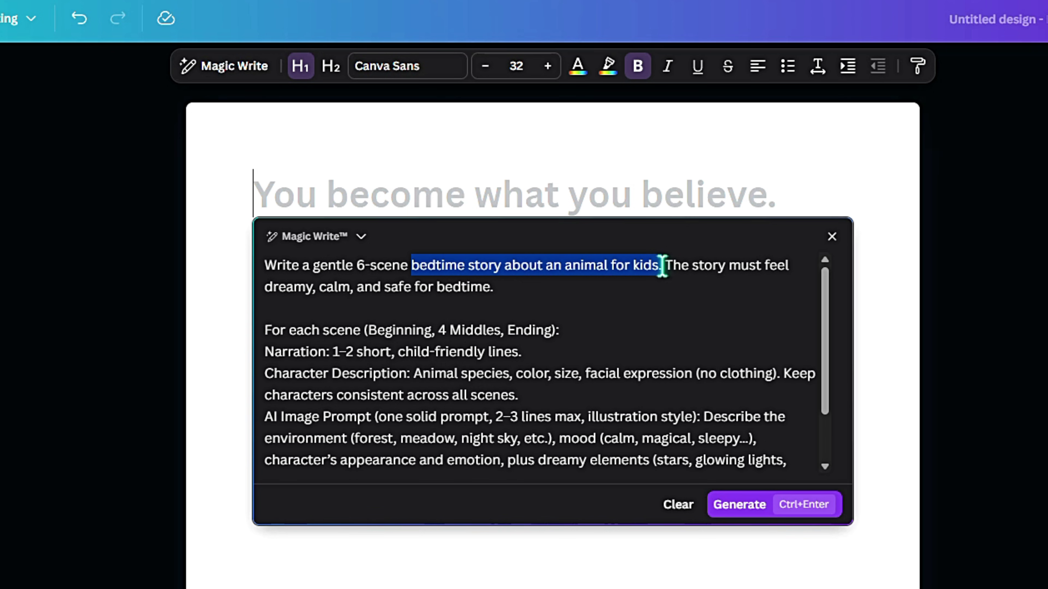
{"action": "left_click", "coordinate": [662, 266]}
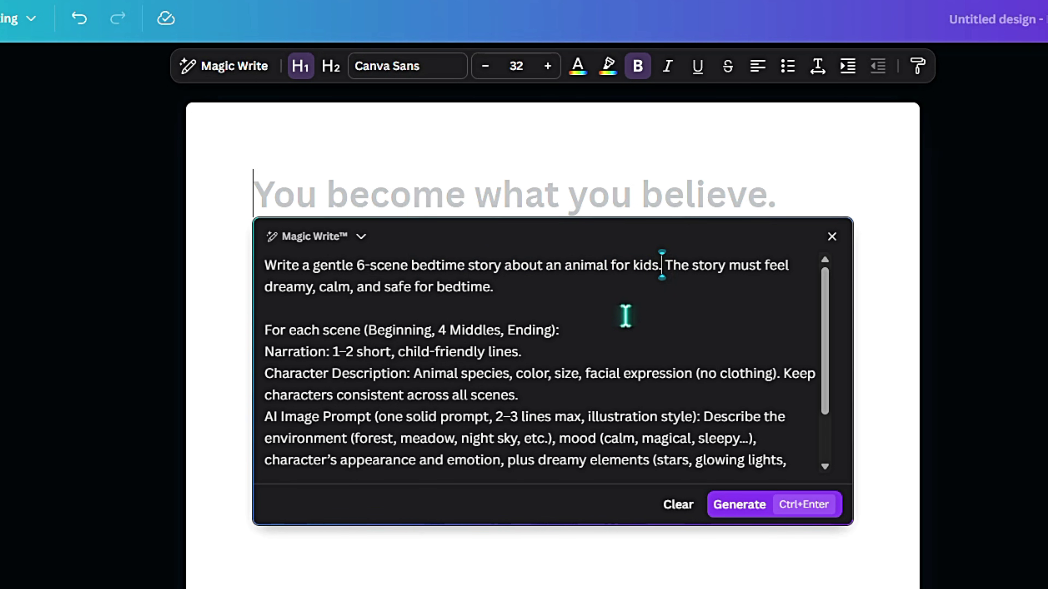
{"action": "left_click_drag", "start_coordinate": [364, 330], "coordinate": [552, 332]}
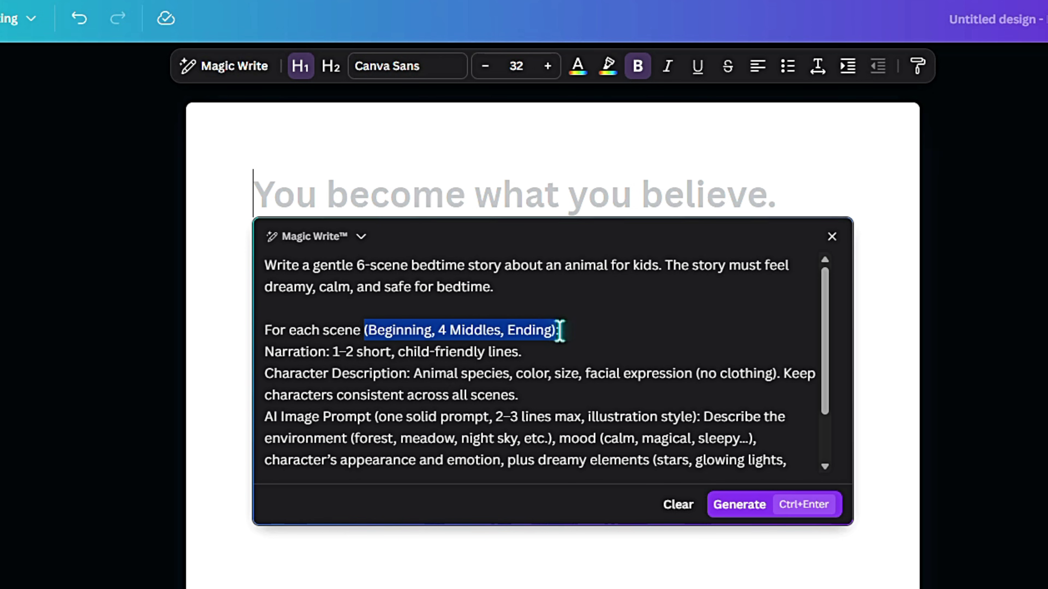
{"action": "left_click", "coordinate": [548, 374]}
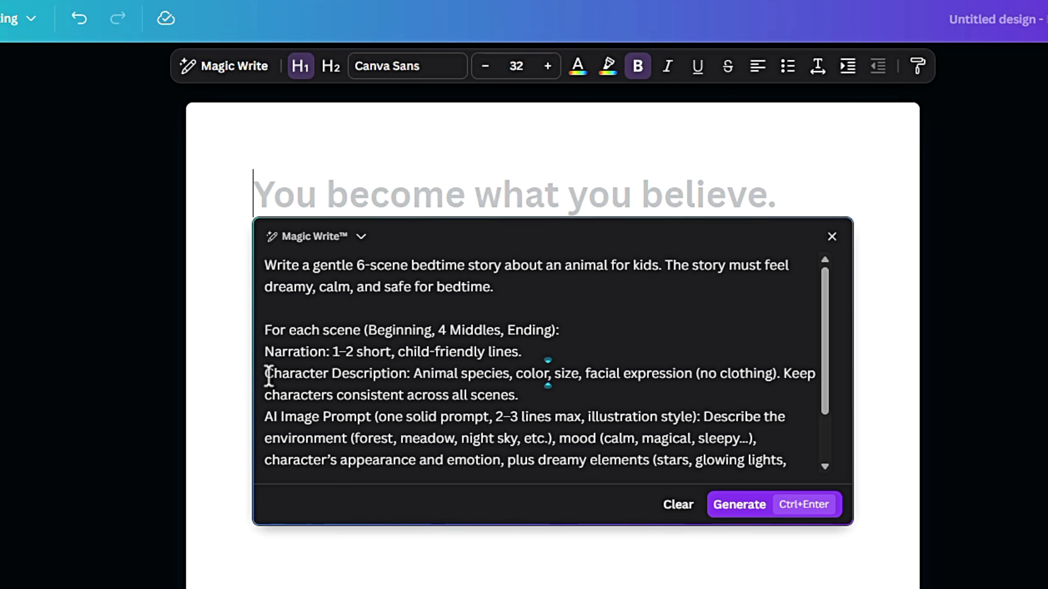
{"action": "left_click_drag", "start_coordinate": [269, 375], "coordinate": [696, 375]}
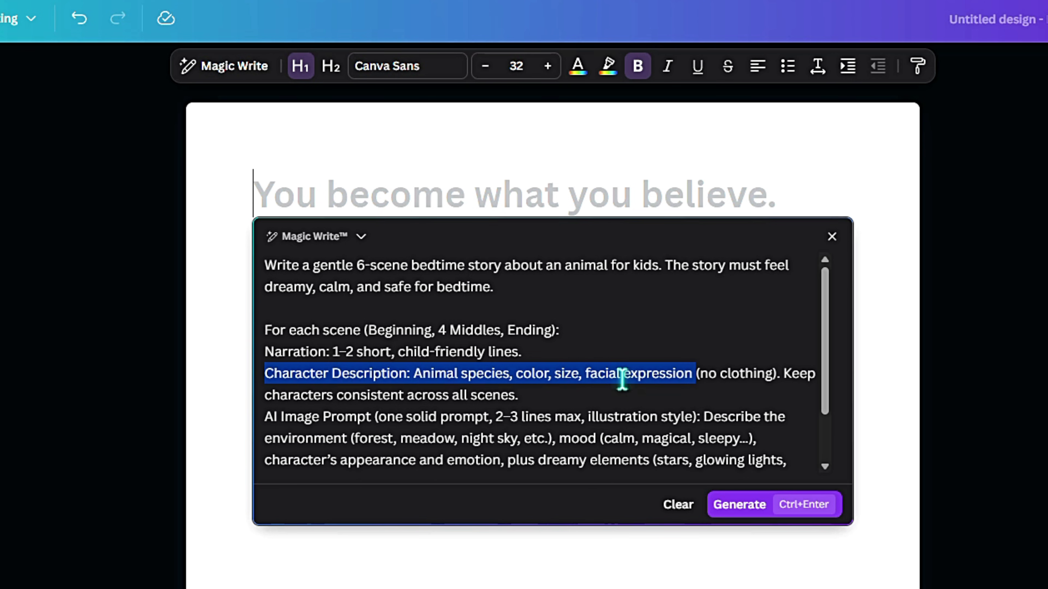
{"action": "left_click_drag", "start_coordinate": [783, 373], "coordinate": [788, 388]}
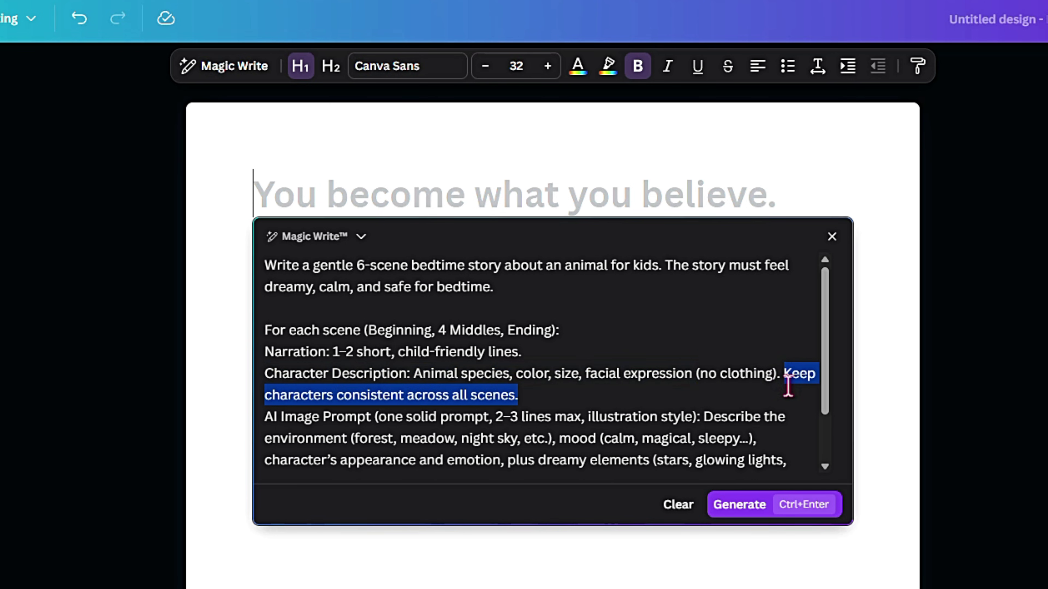
{"action": "scroll", "coordinate": [560, 403], "scroll_direction": "down", "scroll_amount": 2}
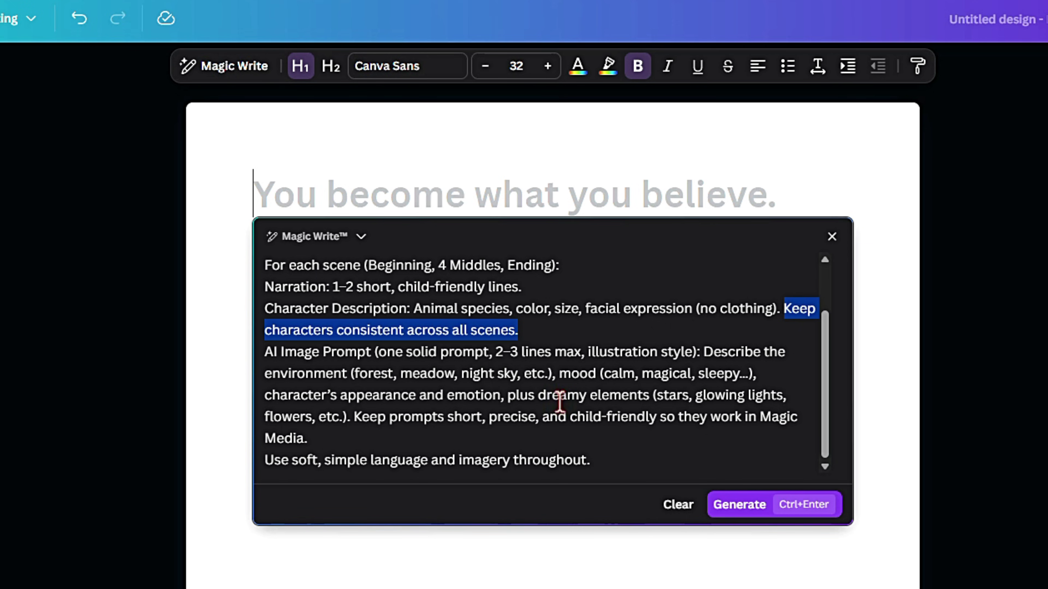
- Generate and insert 'The Dreamy Journey of Luna the Little Fox', then return to the home page
{"action": "left_click", "coordinate": [729, 510]}
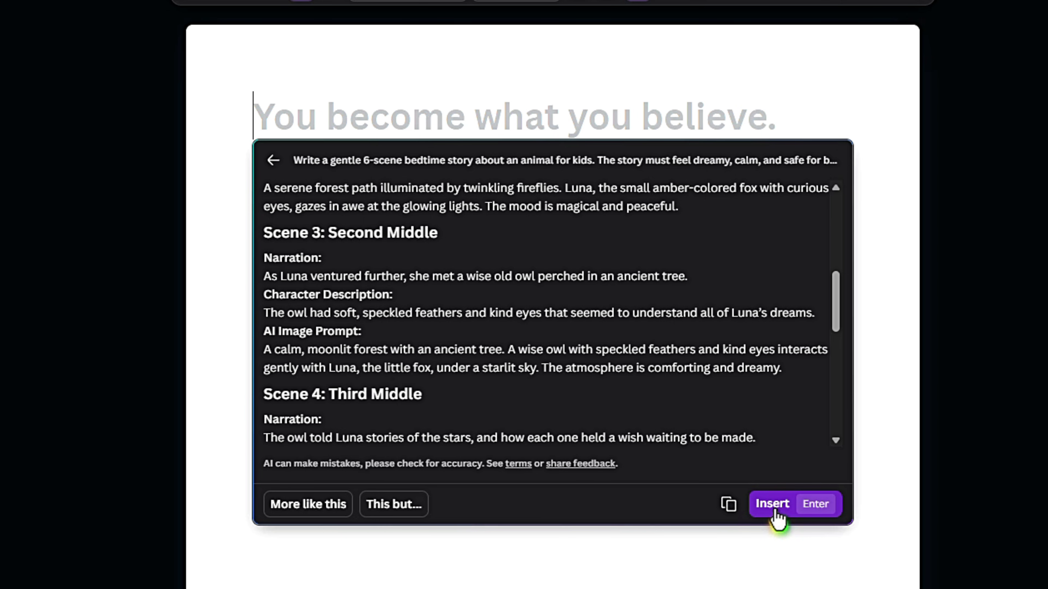
{"action": "left_click", "coordinate": [774, 510]}
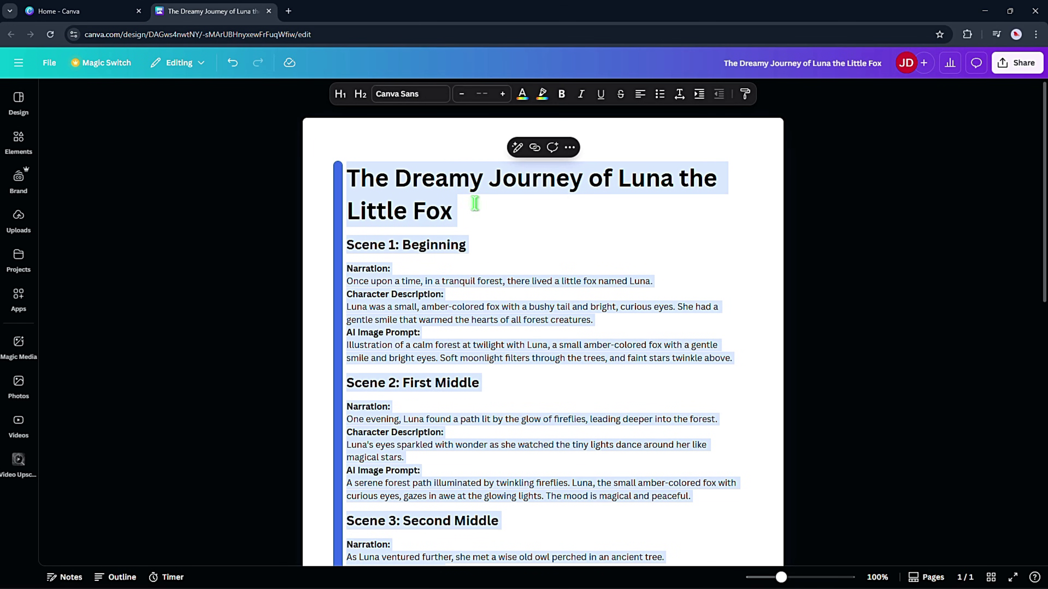
{"action": "scroll", "coordinate": [532, 338], "scroll_direction": "down", "scroll_amount": 10}
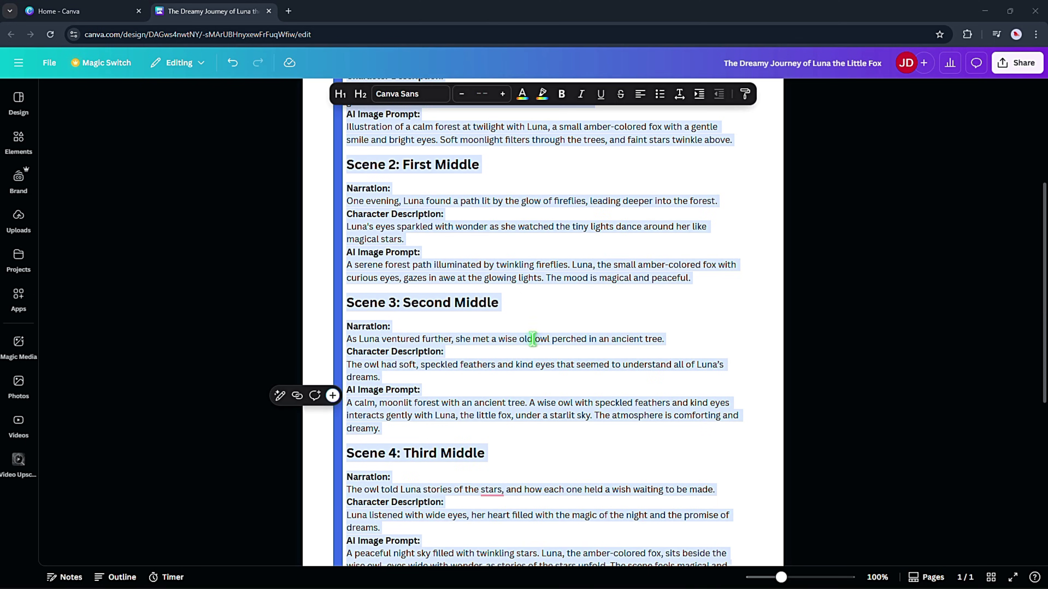
{"action": "scroll", "coordinate": [532, 339], "scroll_direction": "up", "scroll_amount": 10}
{"action": "key", "text": "ctrl+shift+Tab"}
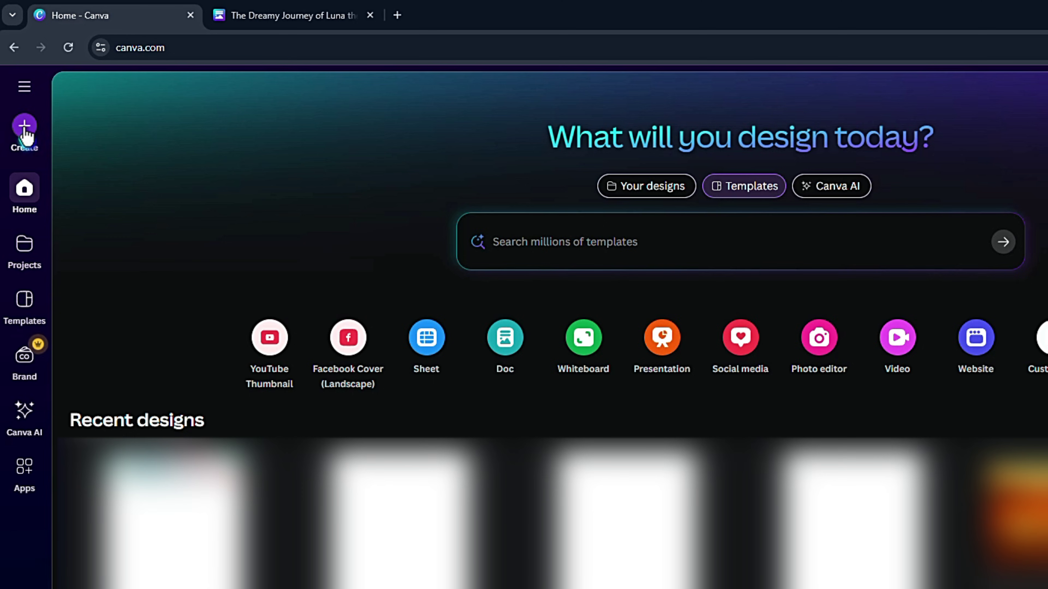
- Create a landscape video design and add five more 5-second scenes, six in total
{"action": "left_click", "coordinate": [18, 92]}
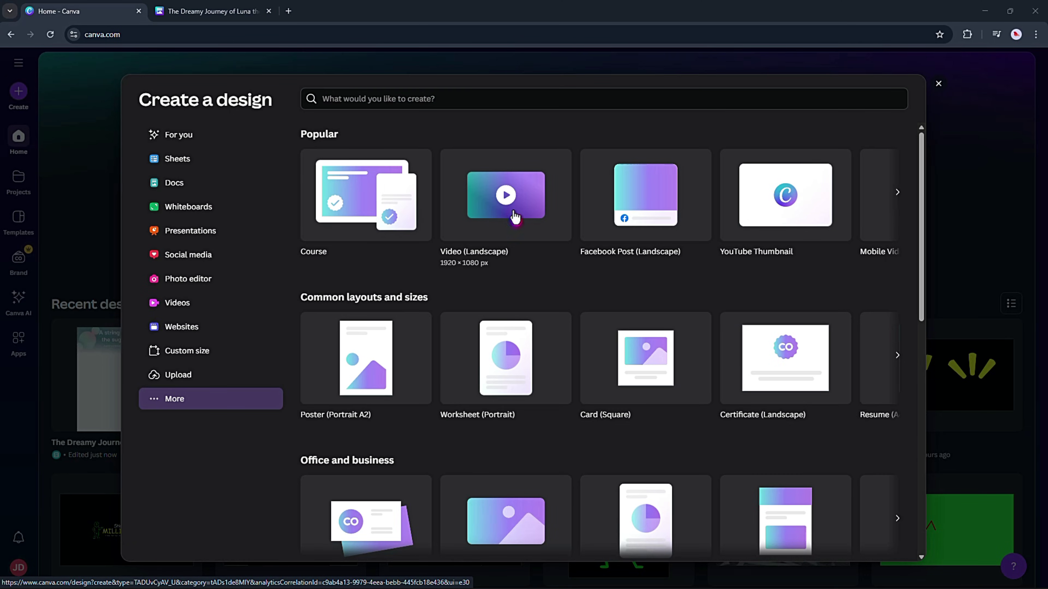
{"action": "left_click", "coordinate": [514, 217]}
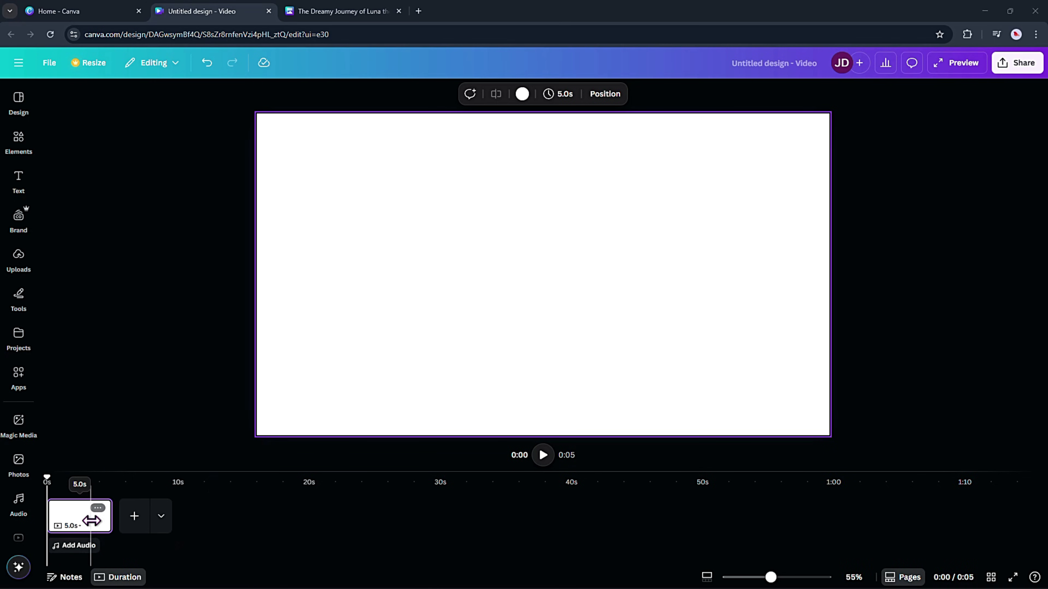
{"action": "left_click", "coordinate": [128, 527]}
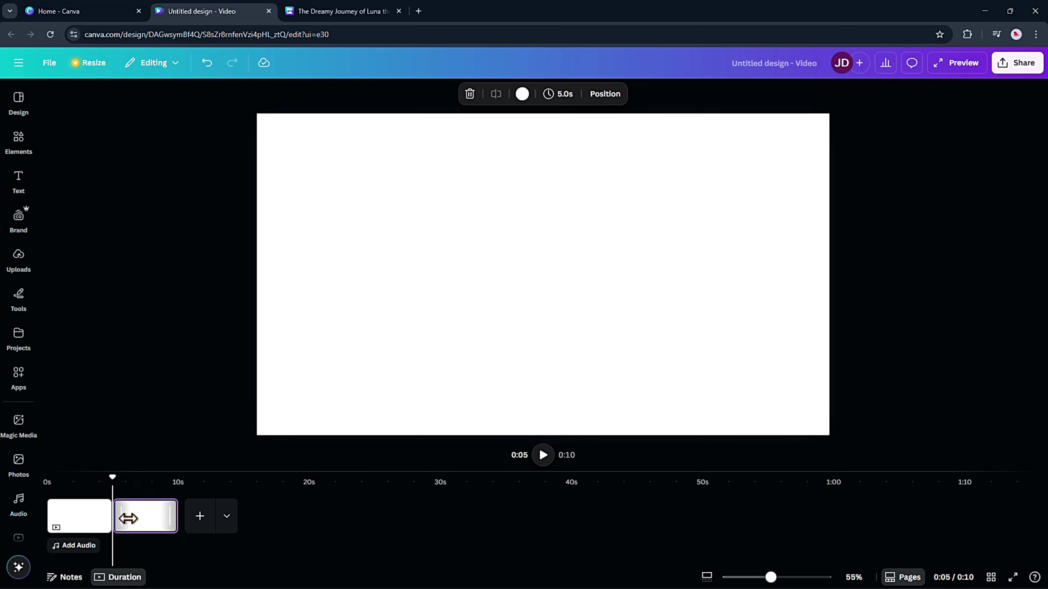
{"action": "left_click", "coordinate": [205, 532]}
{"action": "left_click", "coordinate": [268, 529]}
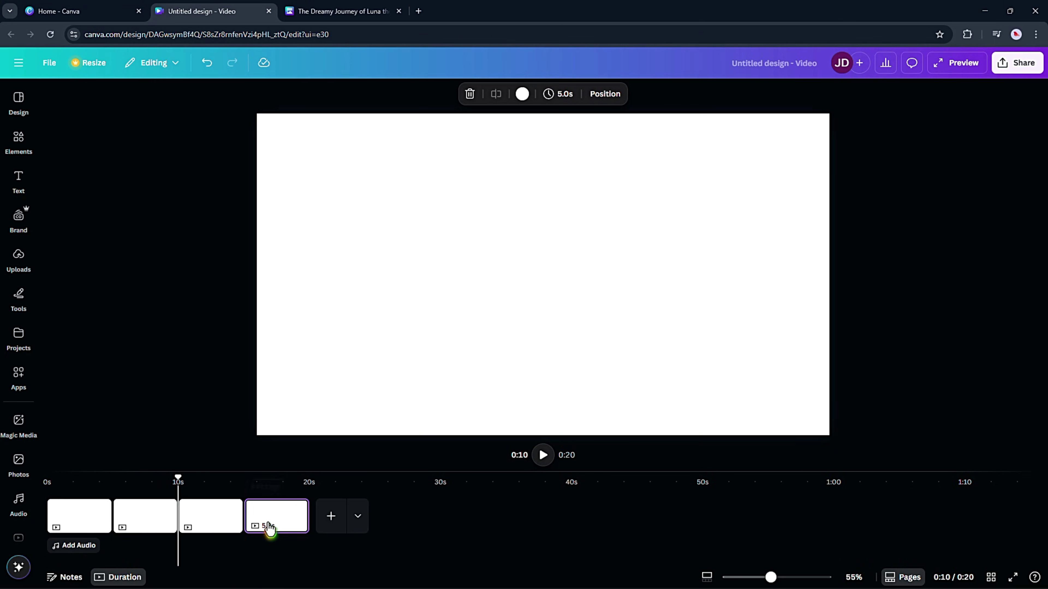
{"action": "left_click", "coordinate": [332, 531]}
{"action": "left_click", "coordinate": [397, 530]}
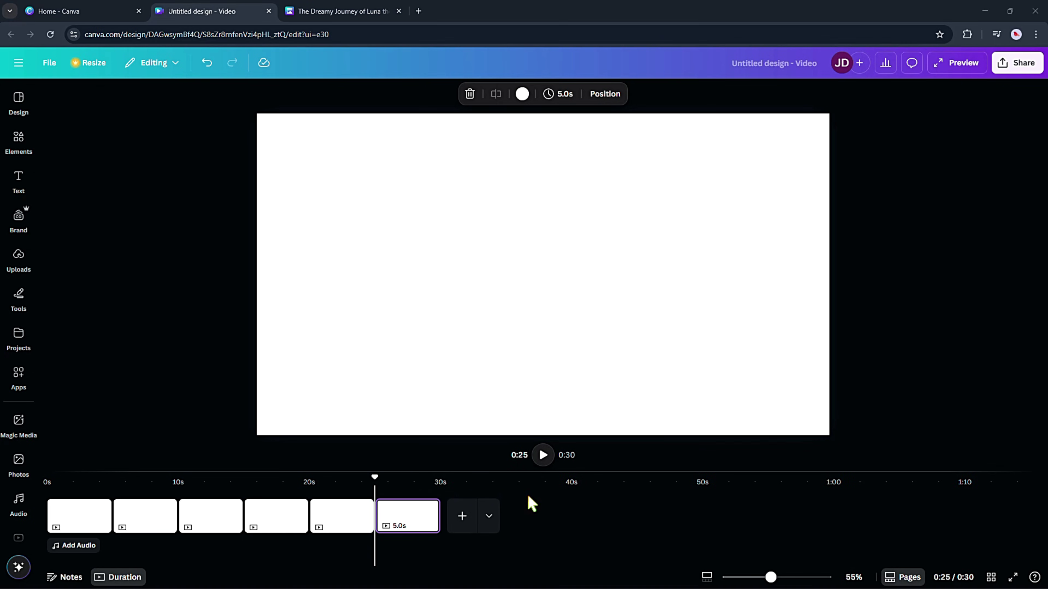
{"action": "left_click", "coordinate": [12, 436]}
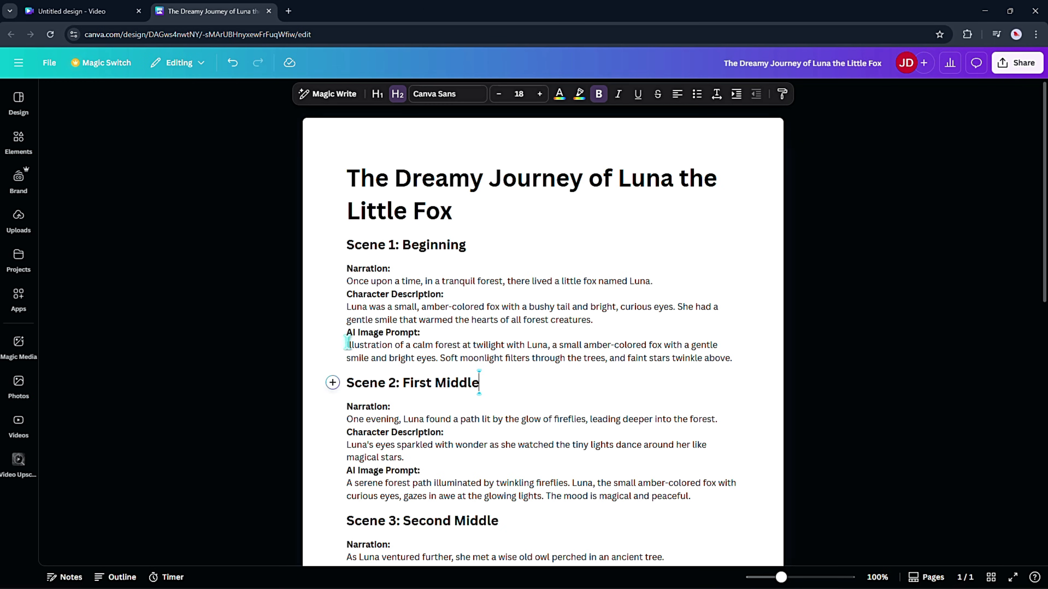
- Copy Scene 1's AI Image Prompt paragraph from the story Doc
{"action": "left_click_drag", "start_coordinate": [348, 344], "coordinate": [735, 359]}
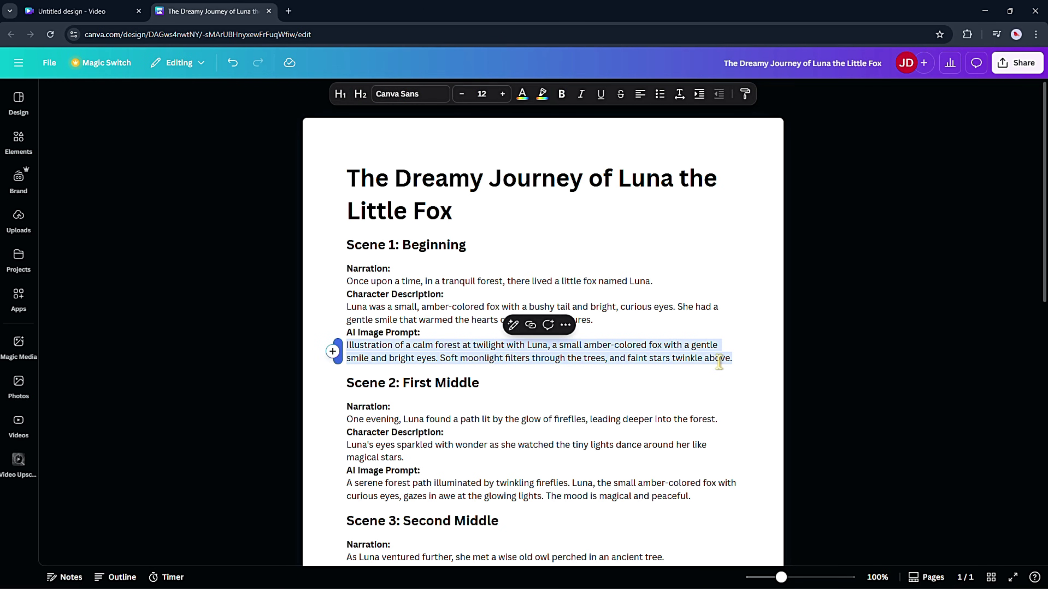
{"action": "right_click", "coordinate": [696, 354]}
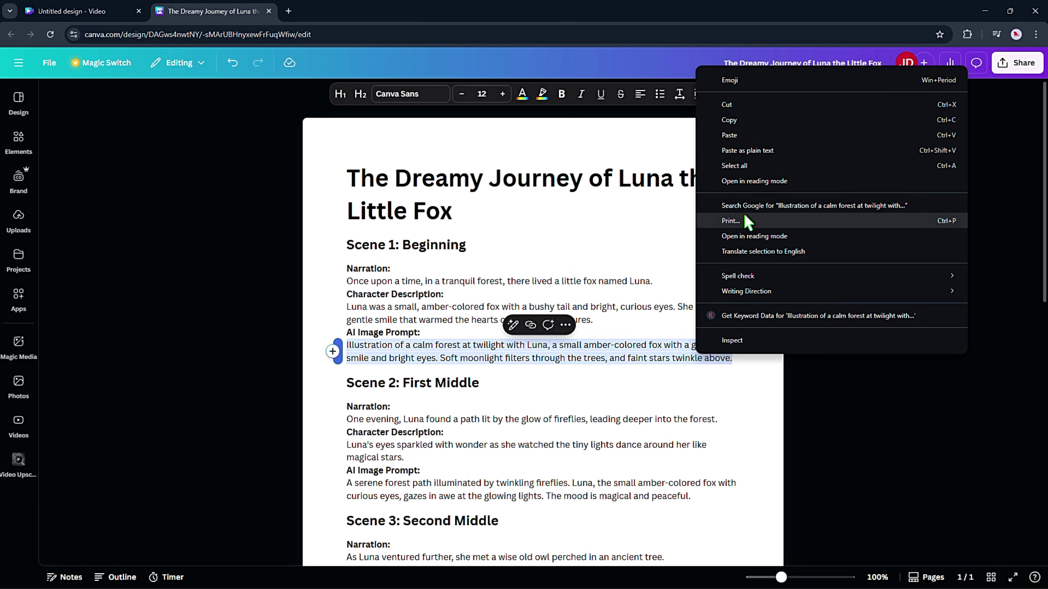
{"action": "left_click", "coordinate": [733, 123]}
- Generate landscape images in Magic Media from Scene 1's twilight forest prompt
{"action": "key", "text": "ctrl+shift+Tab"}
{"action": "right_click", "coordinate": [67, 187]}
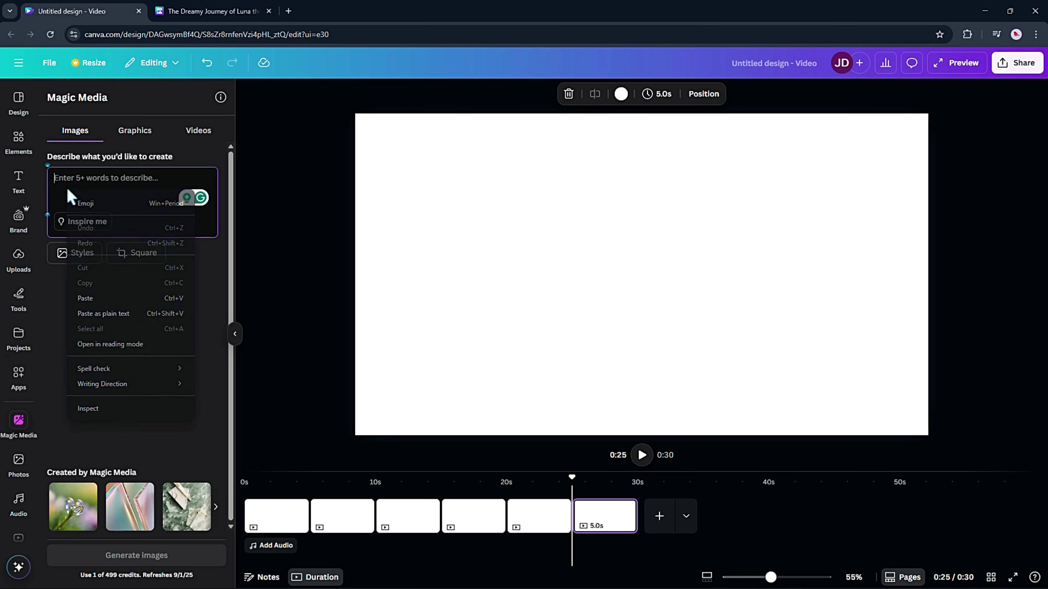
{"action": "left_click", "coordinate": [113, 298]}
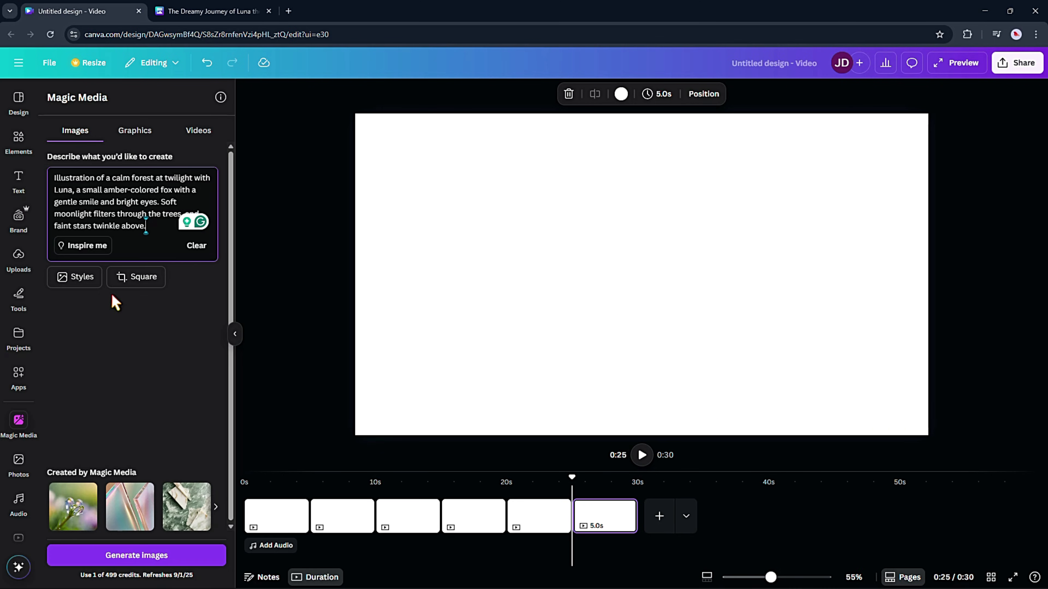
{"action": "left_click", "coordinate": [145, 283]}
{"action": "left_click", "coordinate": [133, 139]}
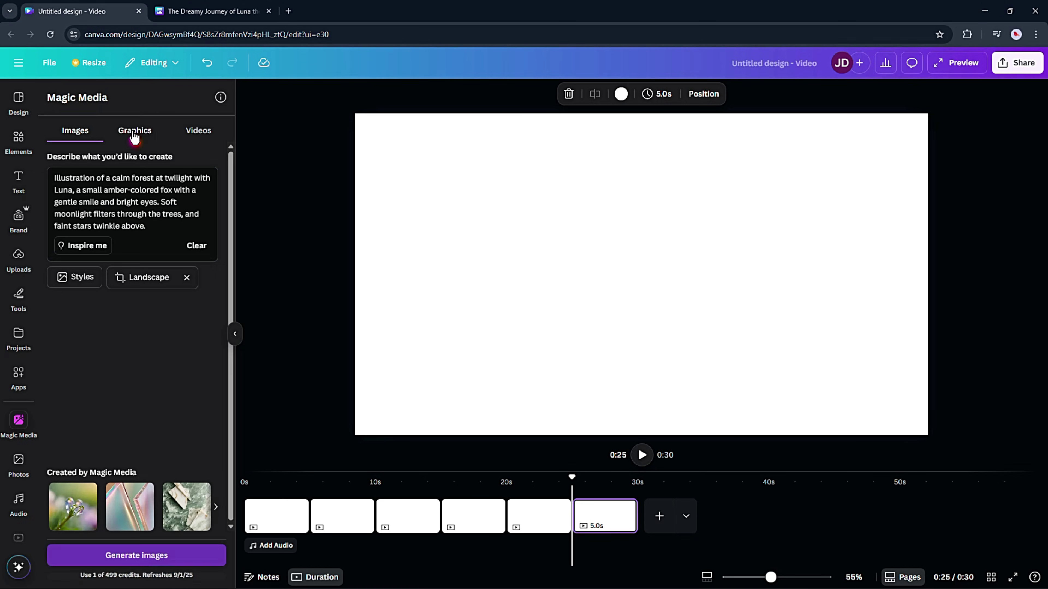
{"action": "left_click", "coordinate": [145, 555]}
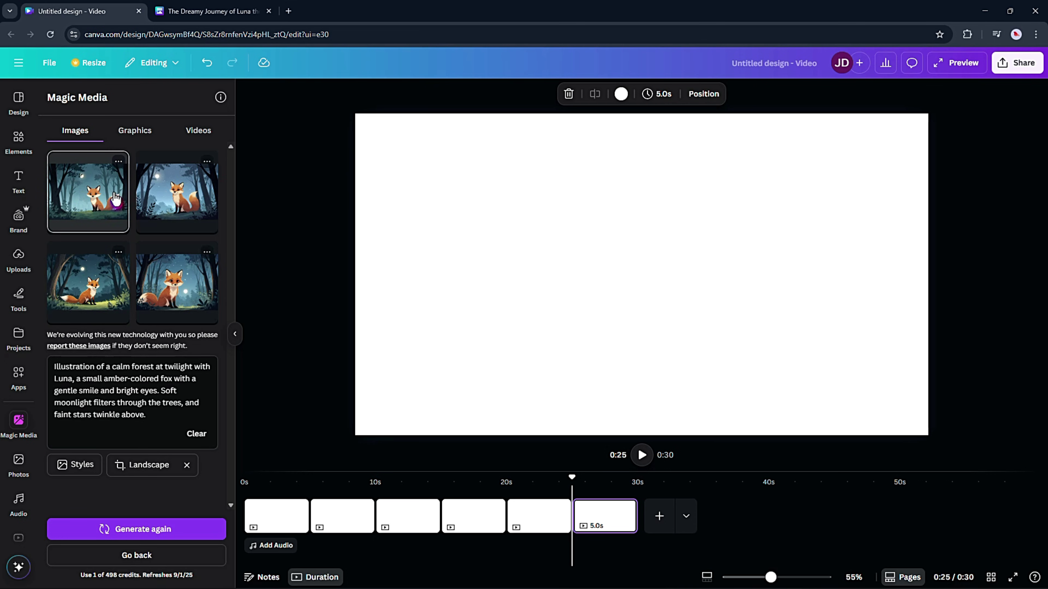
- Place the third fox image, sitting under the moon, on the first scene
{"action": "left_click", "coordinate": [74, 295]}
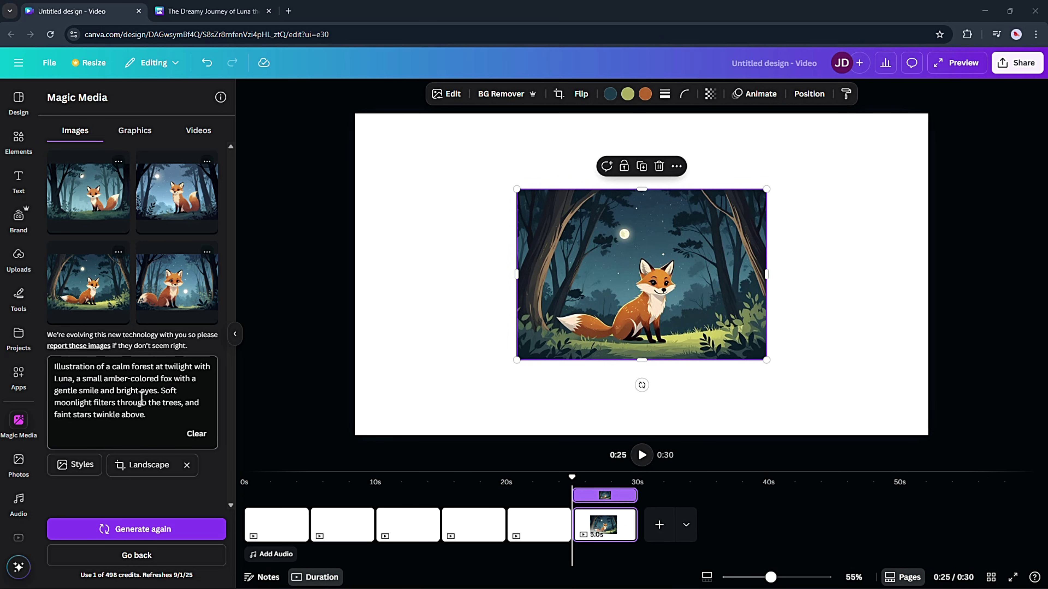
{"action": "left_click_drag", "start_coordinate": [152, 416], "coordinate": [51, 369]}
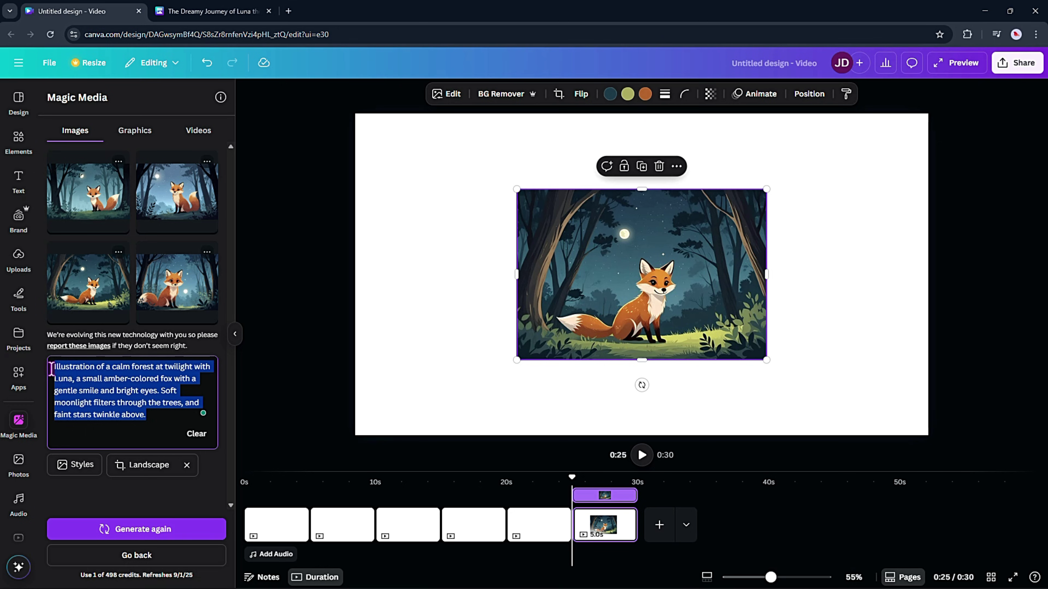
{"action": "left_click", "coordinate": [119, 395]}
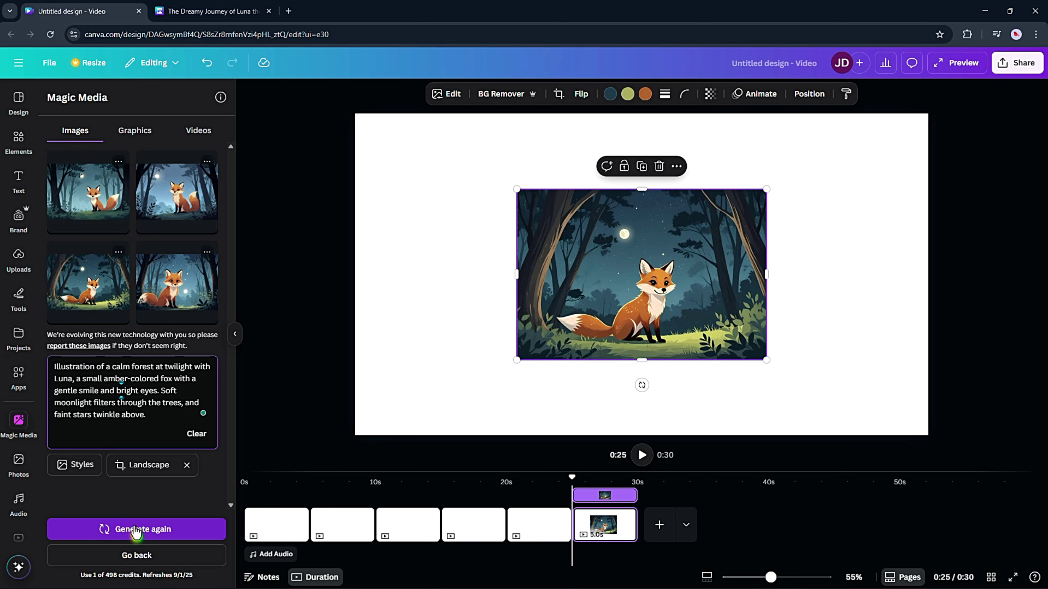
- Select Scene 2's image prompt paragraph in the story Doc
{"action": "key", "text": "ctrl+Tab"}
{"action": "left_click_drag", "start_coordinate": [347, 429], "coordinate": [697, 447]}
{"action": "key", "text": "ctrl+c"}
{"action": "right_click", "coordinate": [638, 441]}
- Replace the Magic Media prompt with Scene 2's prompt and generate images for page 2
{"action": "left_click", "coordinate": [695, 201]}
{"action": "key", "text": "ctrl+Tab"}
{"action": "key", "text": "ctrl+a"}
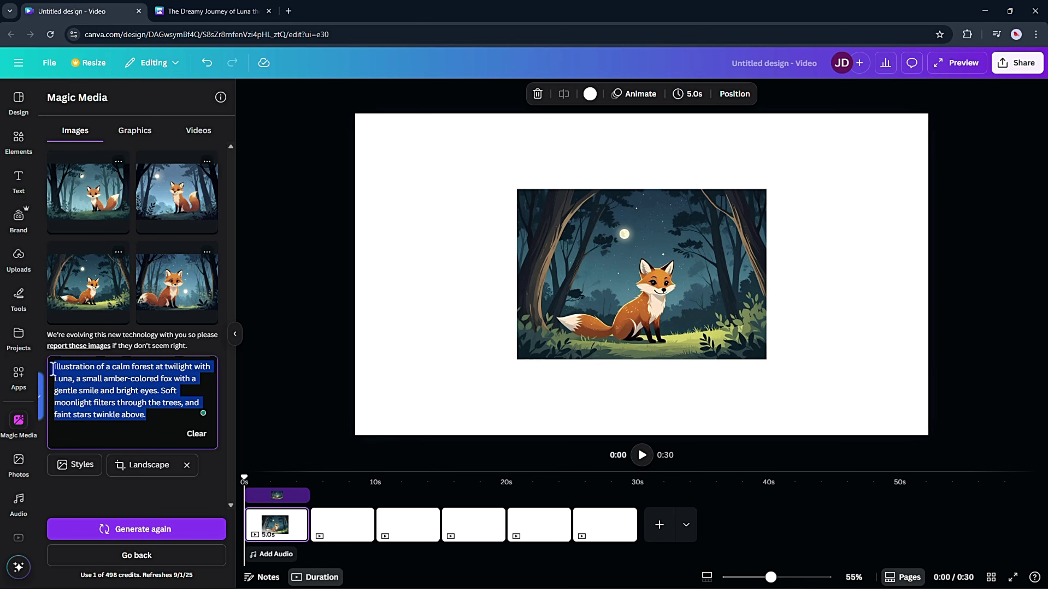
{"action": "right_click", "coordinate": [102, 390]}
{"action": "left_click", "coordinate": [176, 171]}
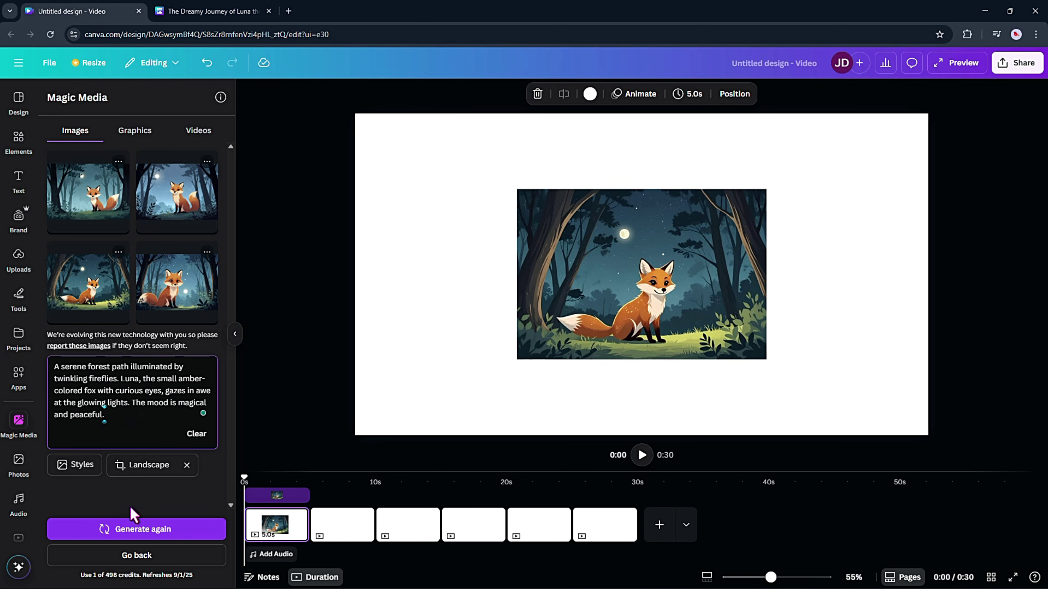
{"action": "left_click", "coordinate": [346, 531]}
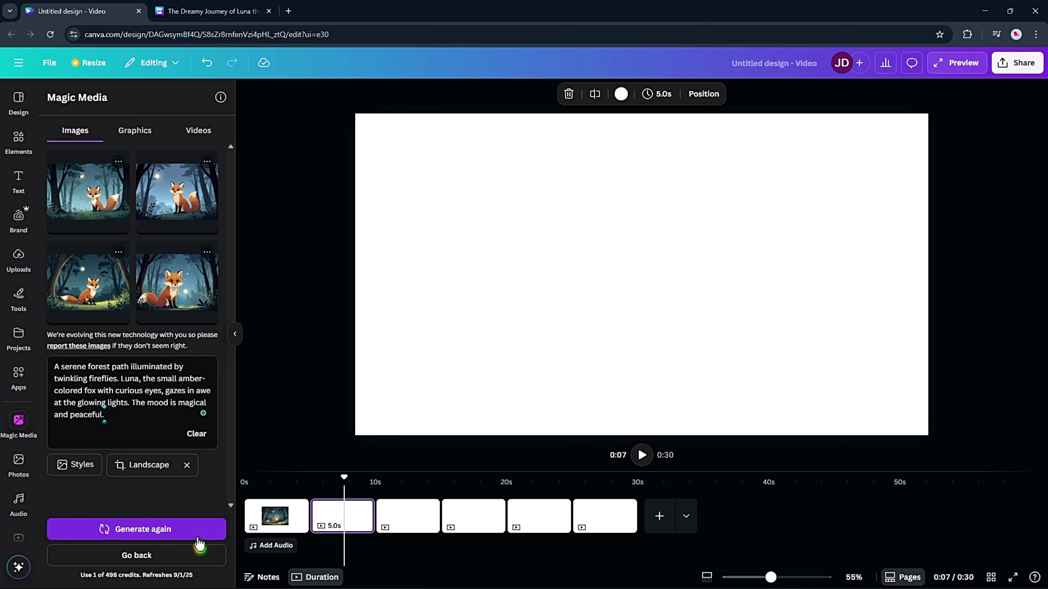
{"action": "left_click", "coordinate": [131, 533]}
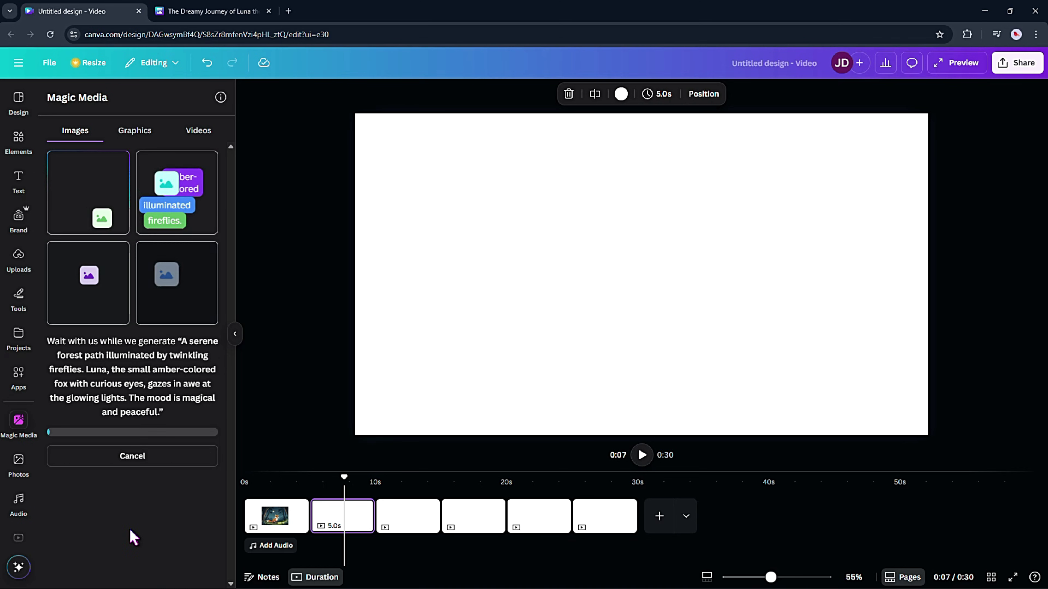
- Swap in the revised walks-along-the-path prompt and regenerate the images
{"action": "left_click_drag", "start_coordinate": [136, 428], "coordinate": [56, 365]}
{"action": "right_click", "coordinate": [58, 365]}
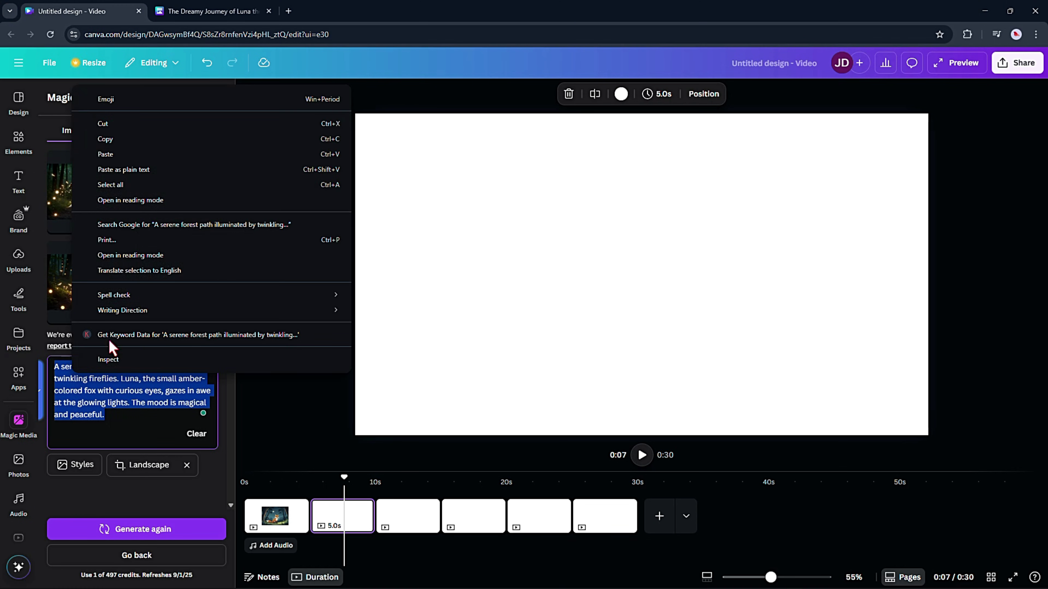
{"action": "left_click", "coordinate": [112, 150]}
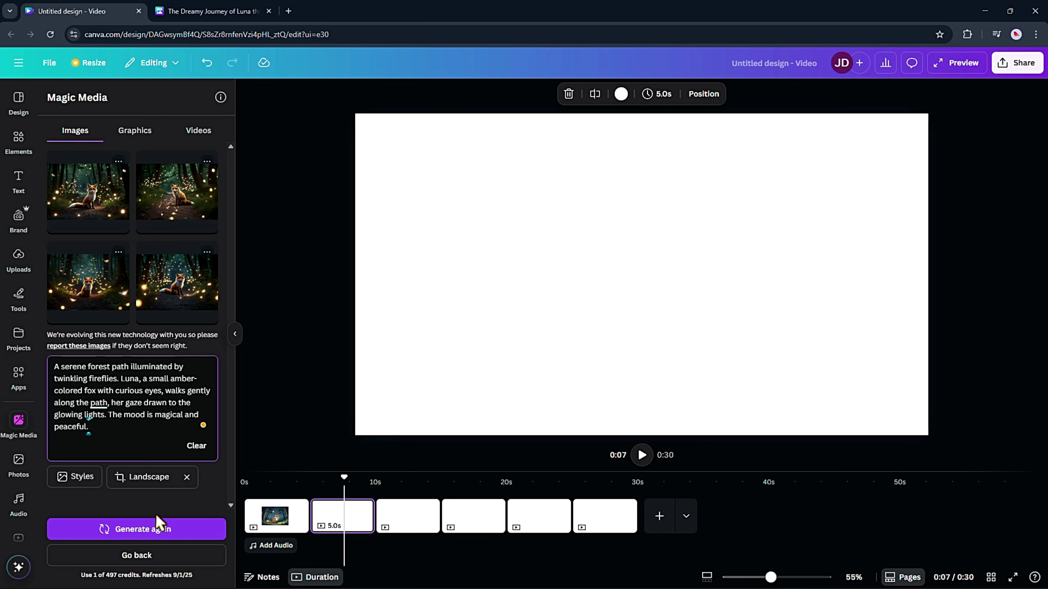
{"action": "left_click", "coordinate": [156, 524]}
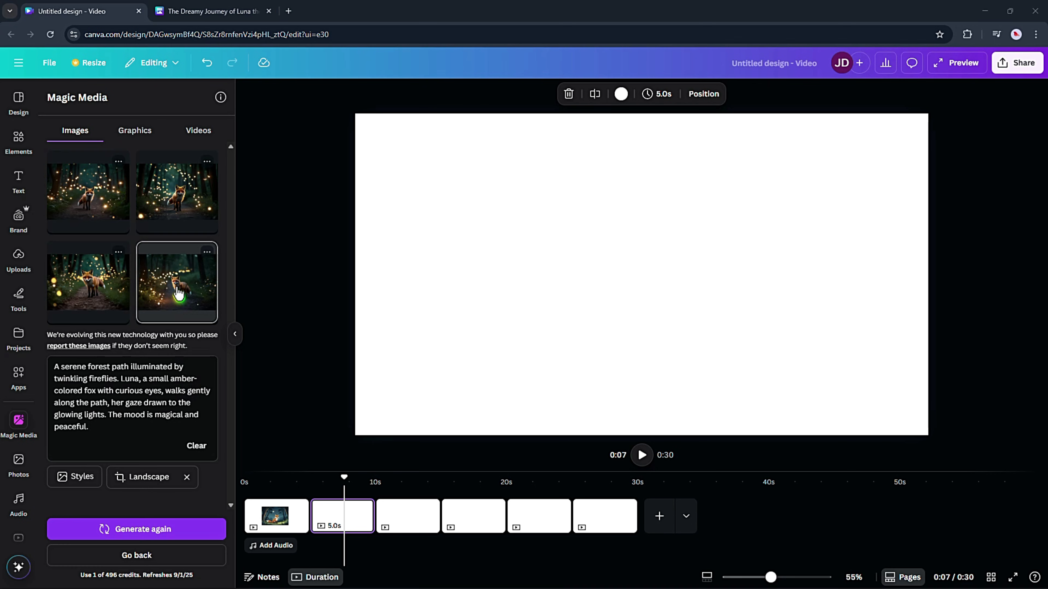
- Put the third firefly-path fox image on page 2 instead of the fourth
{"action": "left_click", "coordinate": [178, 292]}
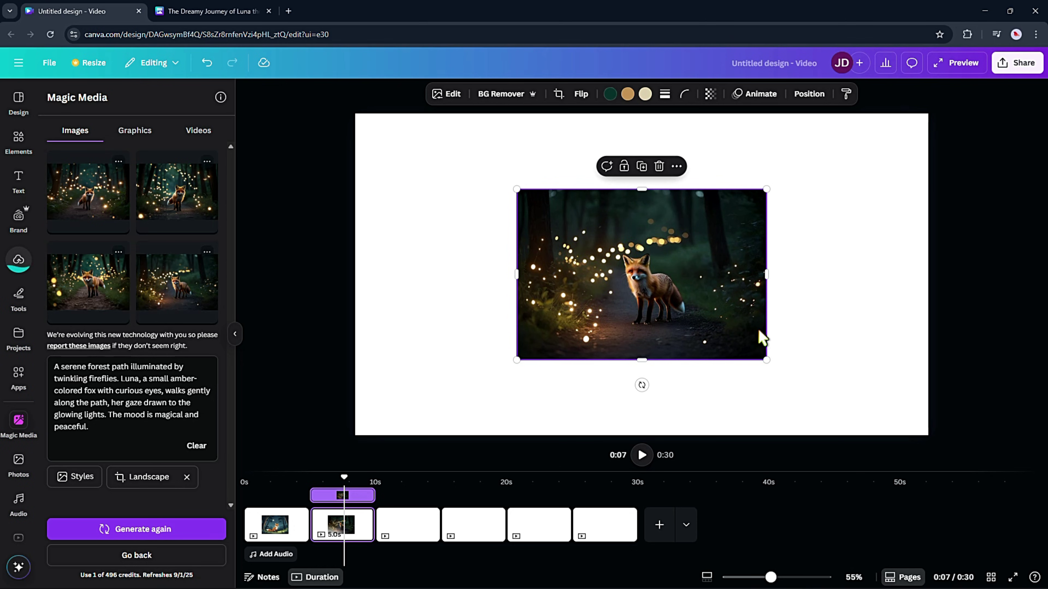
{"action": "left_click", "coordinate": [660, 166]}
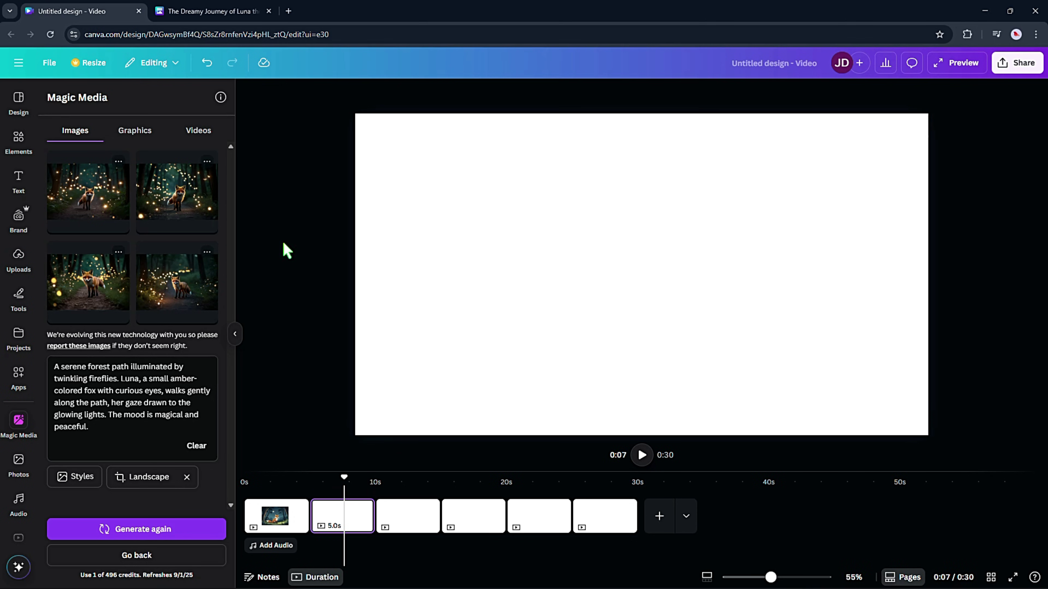
{"action": "left_click", "coordinate": [89, 282]}
{"action": "left_click", "coordinate": [394, 414]}
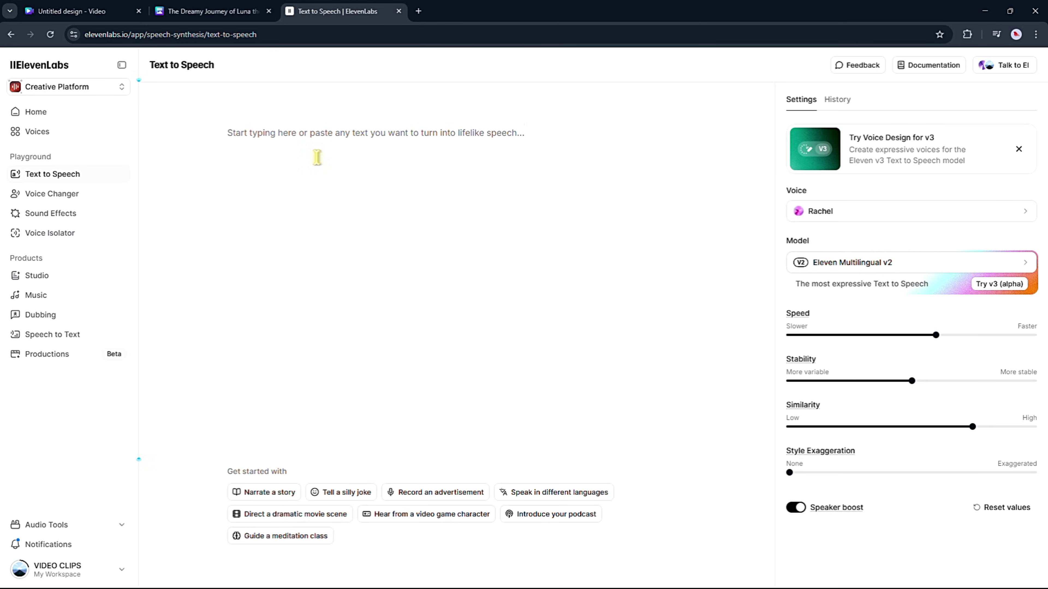
- Type the Luna story lines about the forest, fireflies, wise owl and her wish, one per line
{"action": "left_click", "coordinate": [316, 158]}
{"action": "type", "text": "Once upon a time, in a tranquil forest, there lived a little fox named Luna."}
{"action": "key", "text": "Return"}
{"action": "type", "text": "One evening, Luna found a path lit by the glow of fireflies, leading deeper into the forest."}
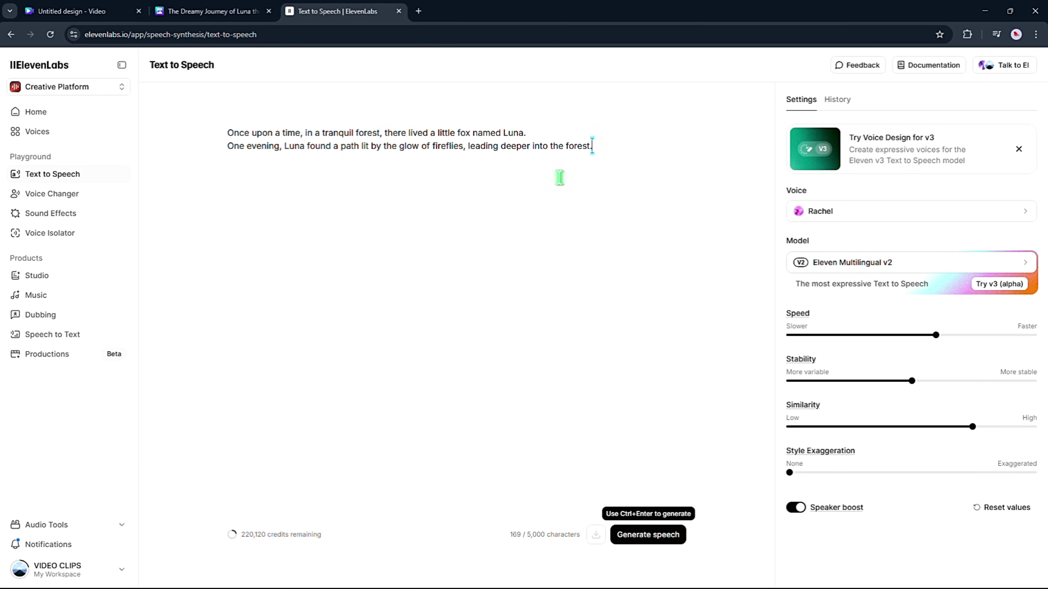
{"action": "key", "text": "Return"}
{"action": "type", "text": "As Luna ventured further, she met a wise old owl perched in an ancient tree."}
{"action": "key", "text": "Return"}
{"action": "type", "text": "The owl told Luna stories of the stars and how each one held a wish waiting to be made."}
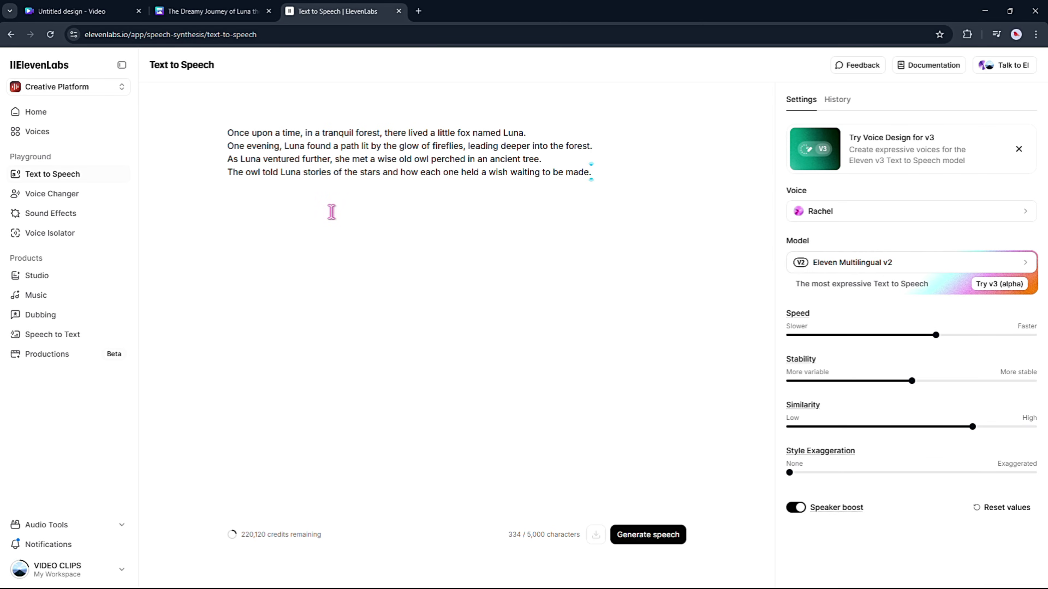
{"action": "key", "text": "Return"}
{"action": "type", "text": "Luna whispered a wish to the stars, hoping for sweet dreams to fill her night. "}
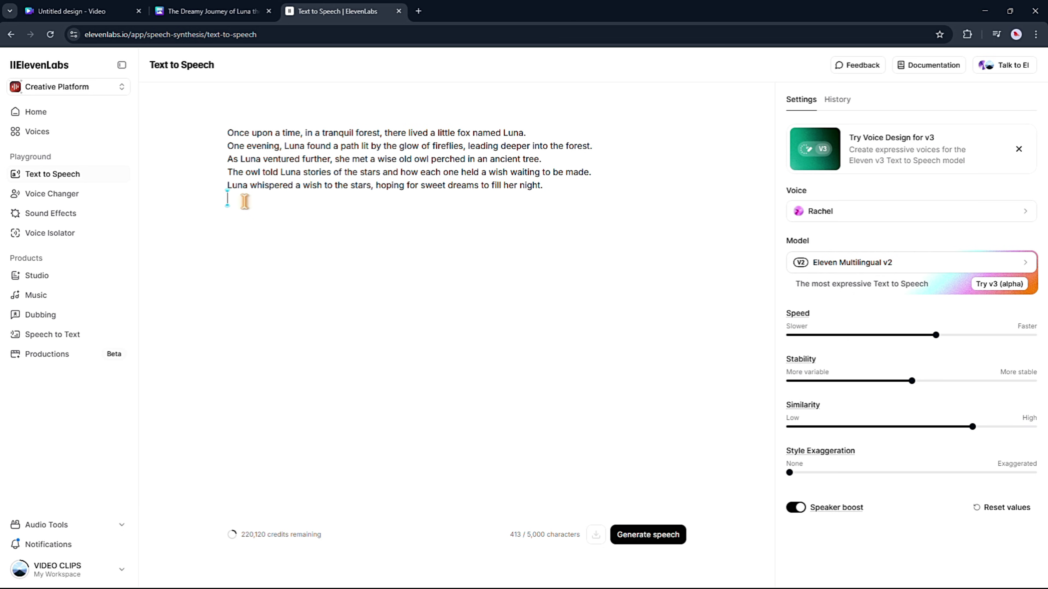
{"action": "type", "text": "As Luna lay down to sleep, a gentle breeze carried her wish across the night sky."}
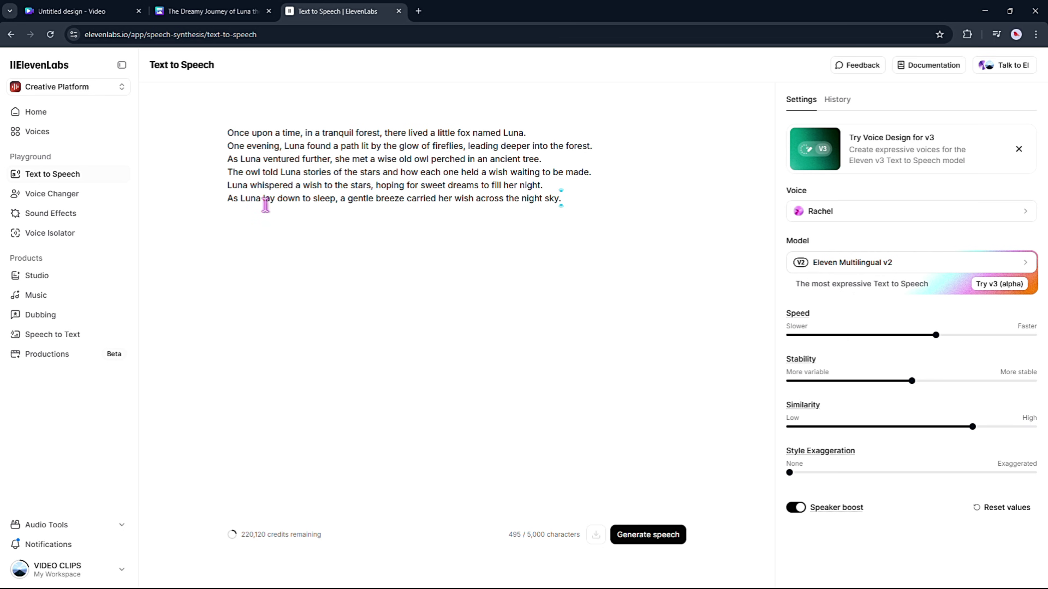
- Generate the narration with the Larry – Dramatic Midnight Storyteller voice and download the audio
{"action": "left_click", "coordinate": [855, 219]}
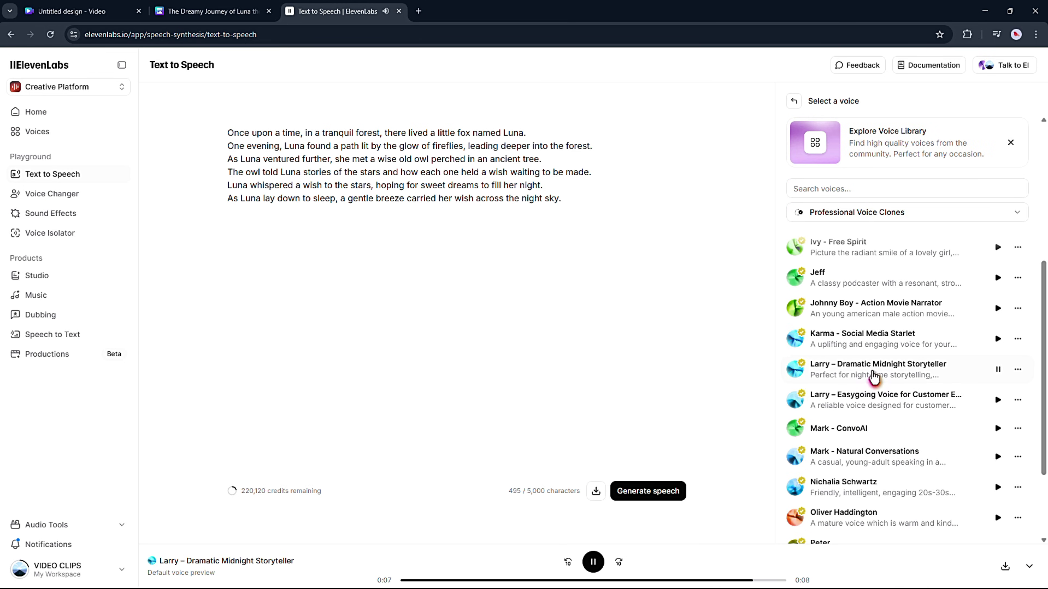
{"action": "left_click", "coordinate": [873, 374]}
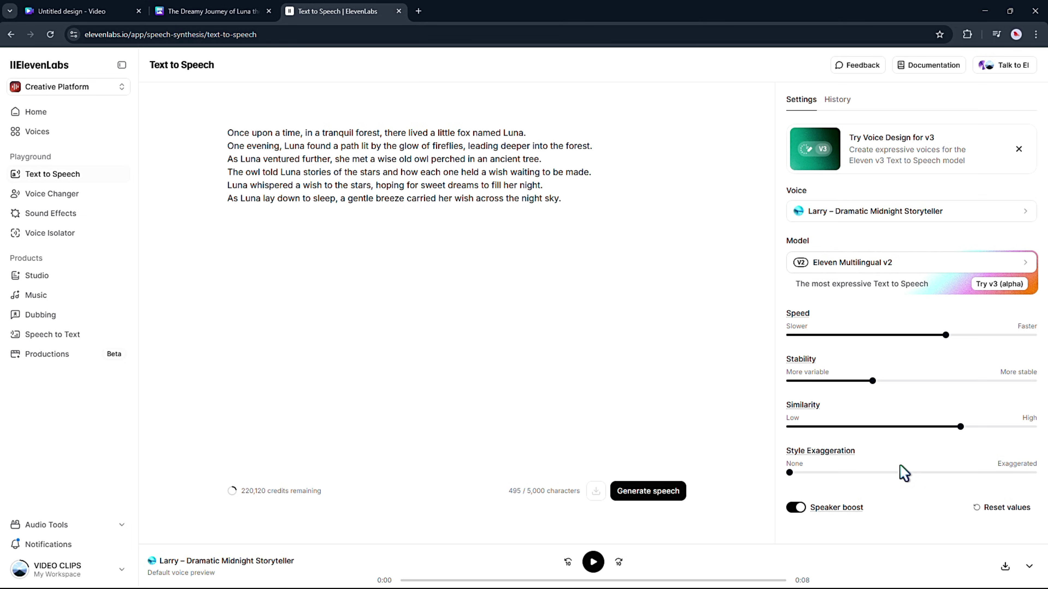
{"action": "left_click", "coordinate": [650, 498]}
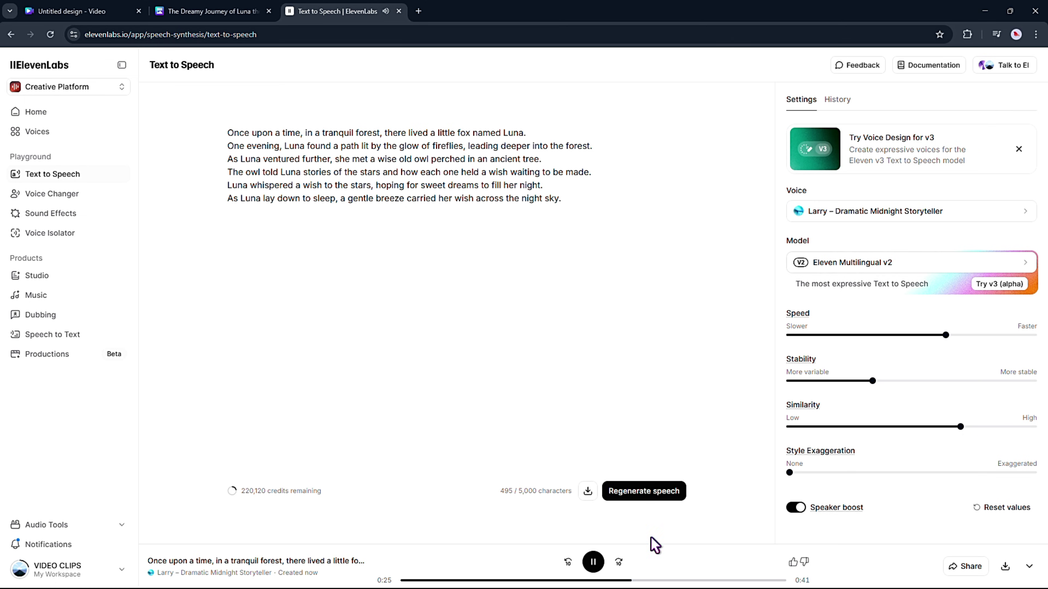
{"action": "left_click", "coordinate": [1005, 567]}
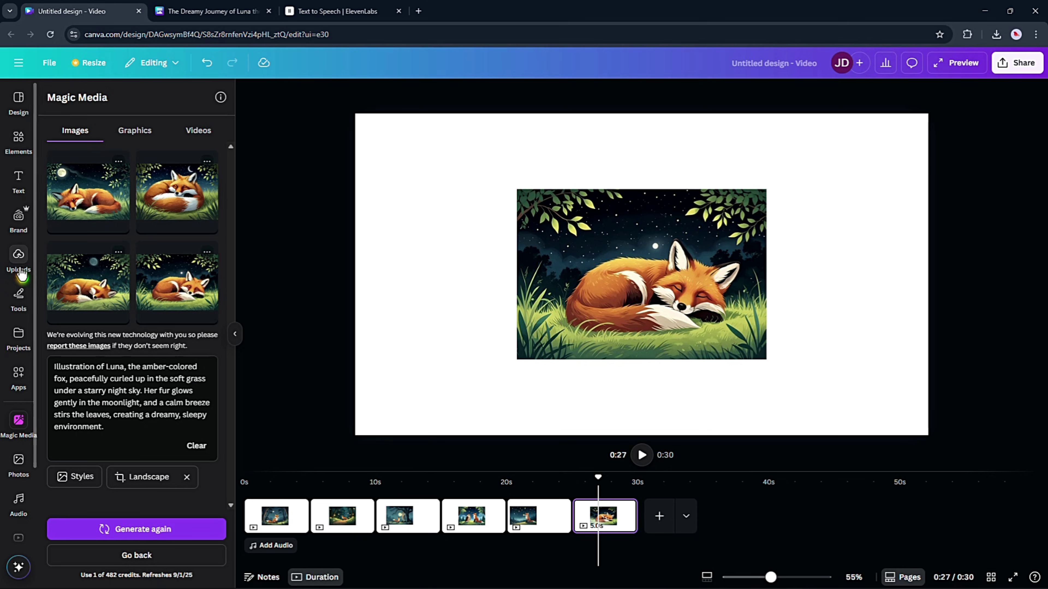
- Add the ElevenLabs narration from uploads to the timeline and stretch the scenes to fit it
{"action": "left_click", "coordinate": [18, 260]}
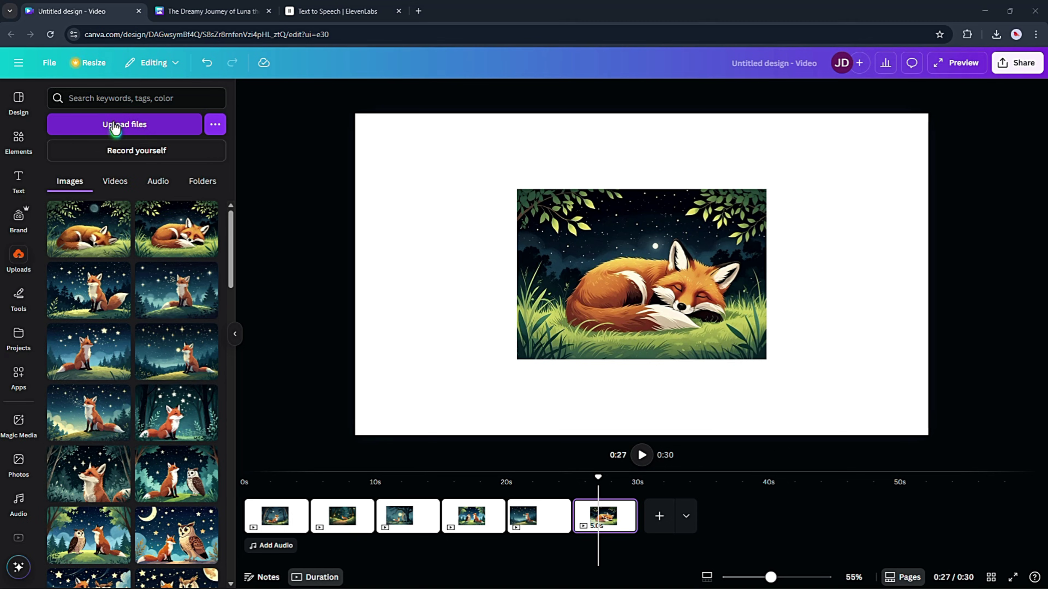
{"action": "left_click", "coordinate": [117, 126]}
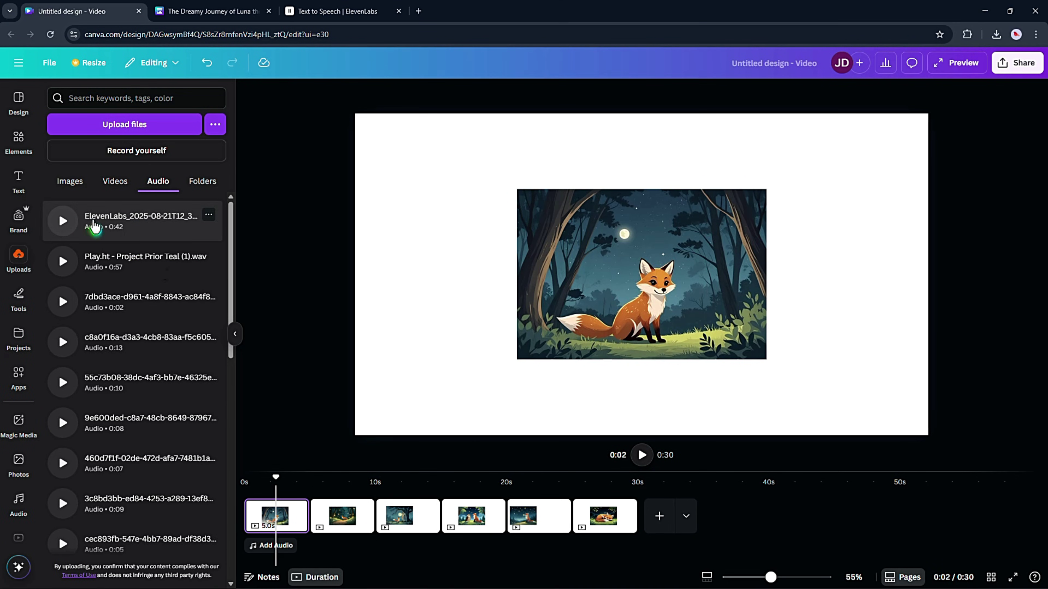
{"action": "left_click_drag", "start_coordinate": [99, 227], "coordinate": [249, 553]}
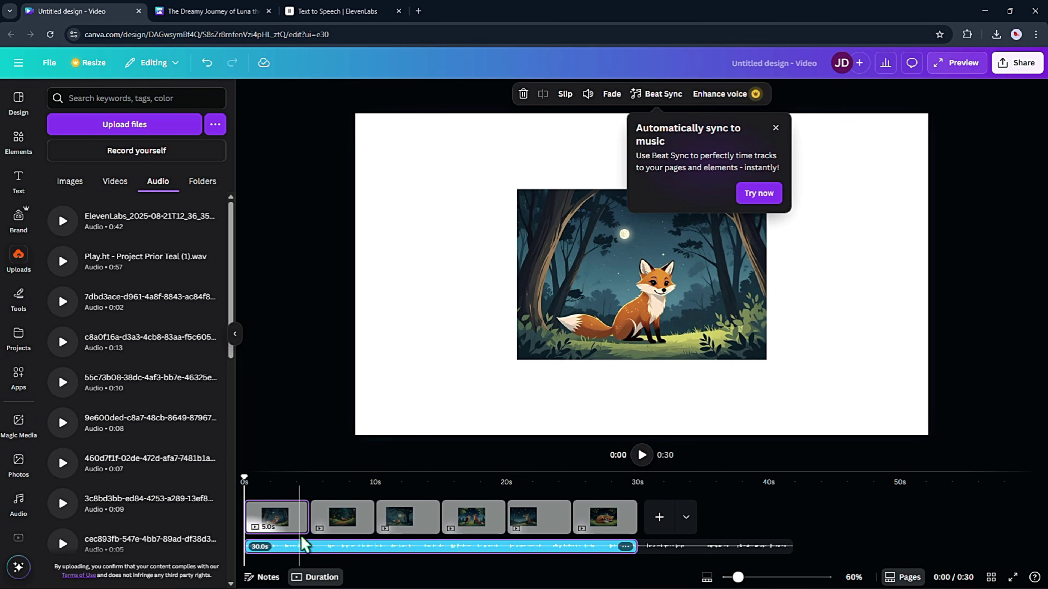
{"action": "left_click", "coordinate": [416, 516]}
{"action": "left_click_drag", "start_coordinate": [377, 518], "coordinate": [600, 518]}
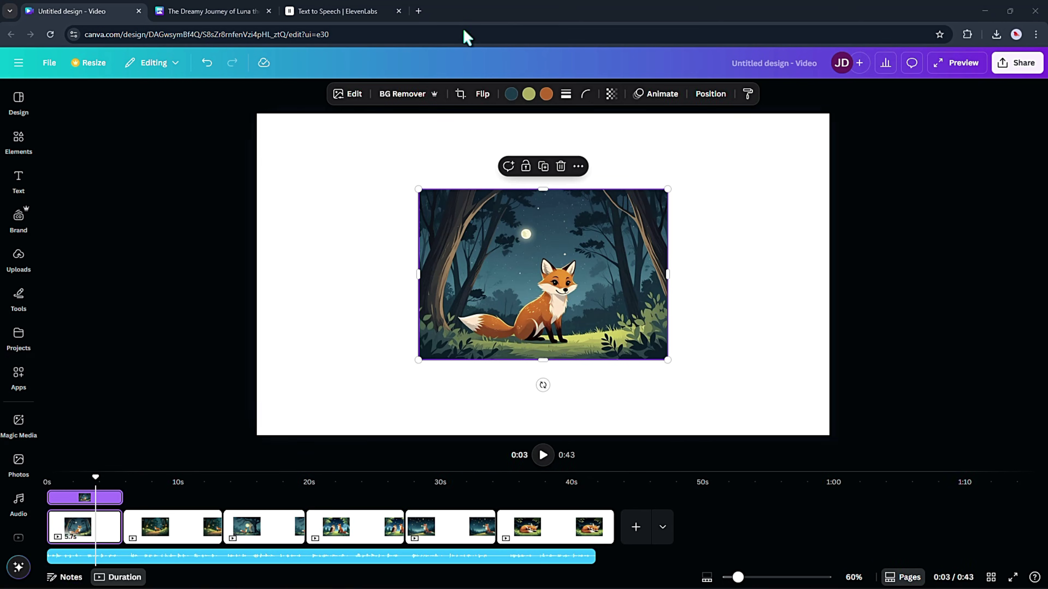
- Enlarge the fox images, including the sleeping fox on page 6, to fill their pages
{"action": "left_click_drag", "start_coordinate": [506, 284], "coordinate": [720, 454]}
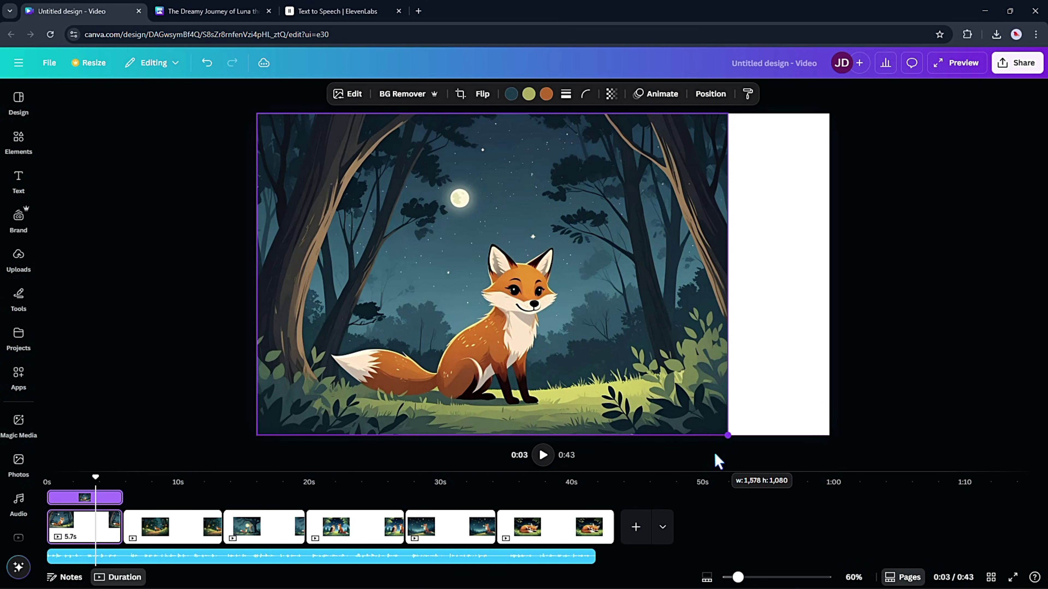
{"action": "left_click_drag", "start_coordinate": [728, 113], "coordinate": [862, 98]}
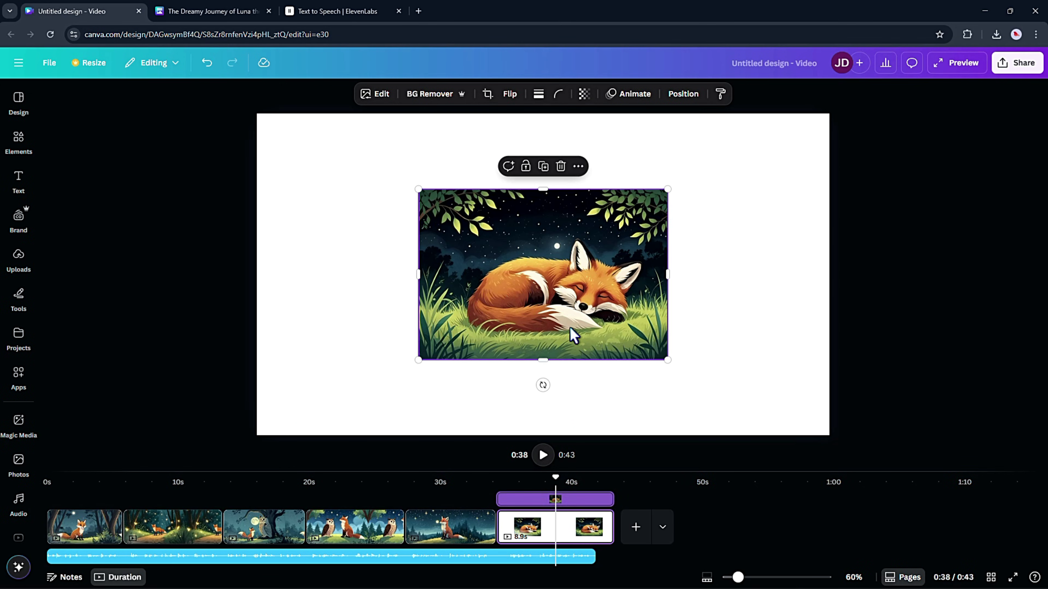
{"action": "left_click_drag", "start_coordinate": [570, 333], "coordinate": [460, 247]}
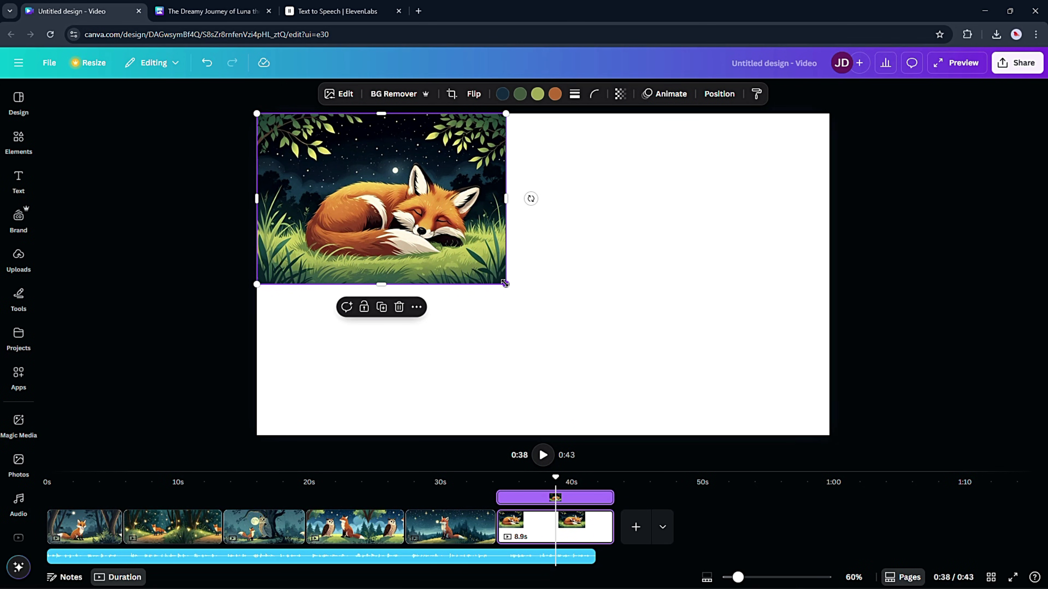
{"action": "left_click_drag", "start_coordinate": [502, 284], "coordinate": [832, 521]}
{"action": "left_click_drag", "start_coordinate": [748, 410], "coordinate": [748, 332]}
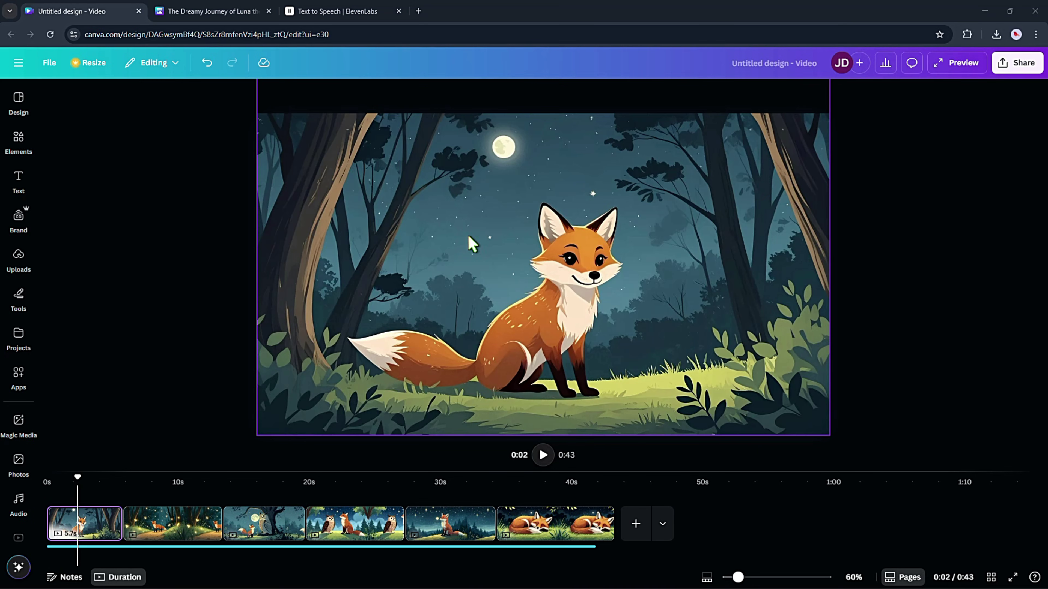
{"action": "left_click", "coordinate": [470, 240]}
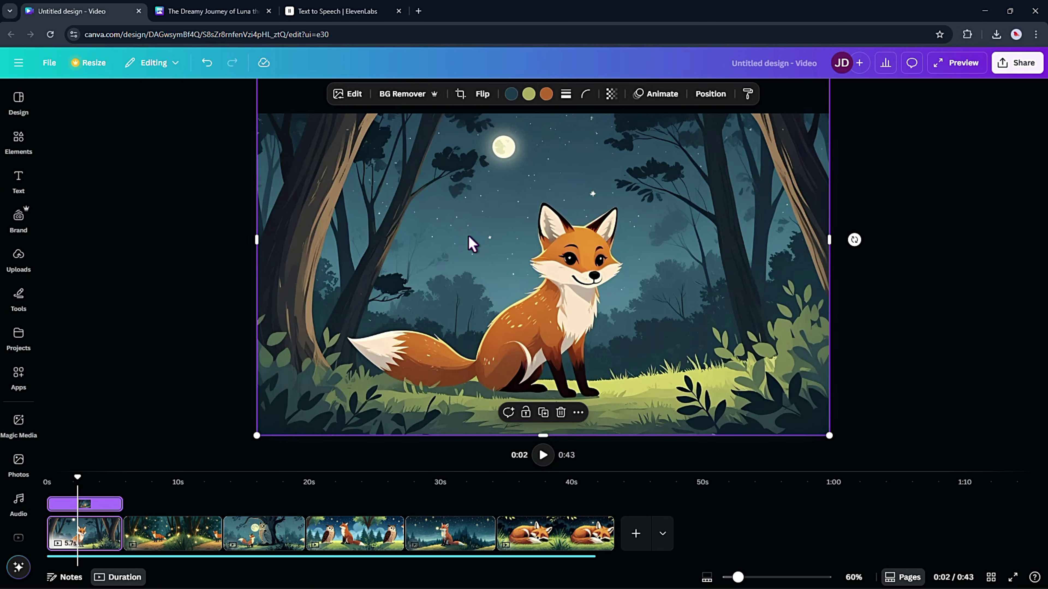
- Apply the Photo Zoom animation to the first scene's fox image
{"action": "left_click", "coordinate": [658, 95]}
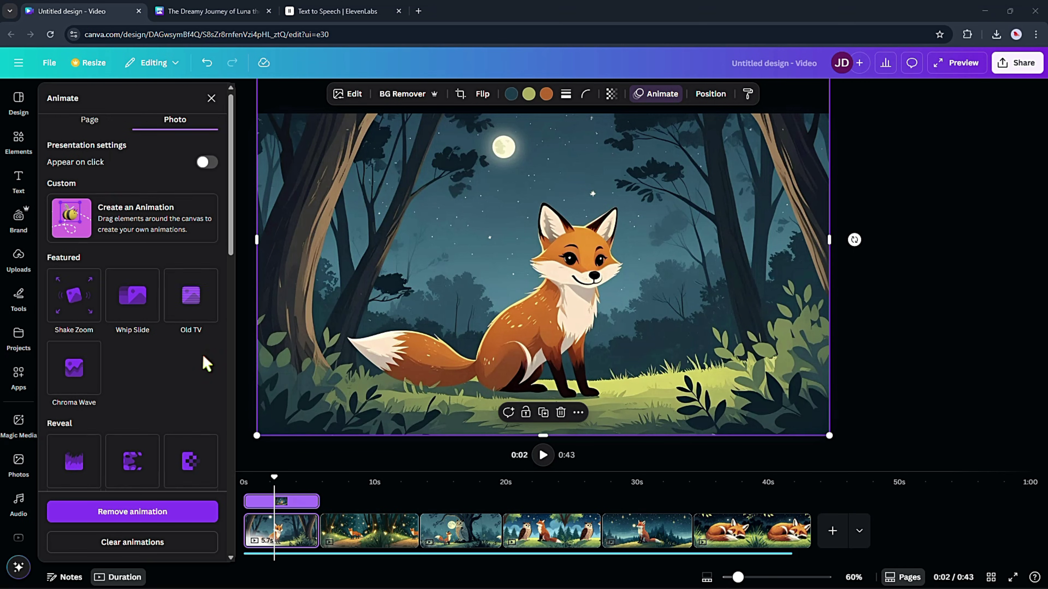
{"action": "scroll", "coordinate": [204, 310], "scroll_direction": "down", "scroll_amount": 5}
{"action": "scroll", "coordinate": [205, 363], "scroll_direction": "down", "scroll_amount": 5}
{"action": "left_click", "coordinate": [202, 362]}
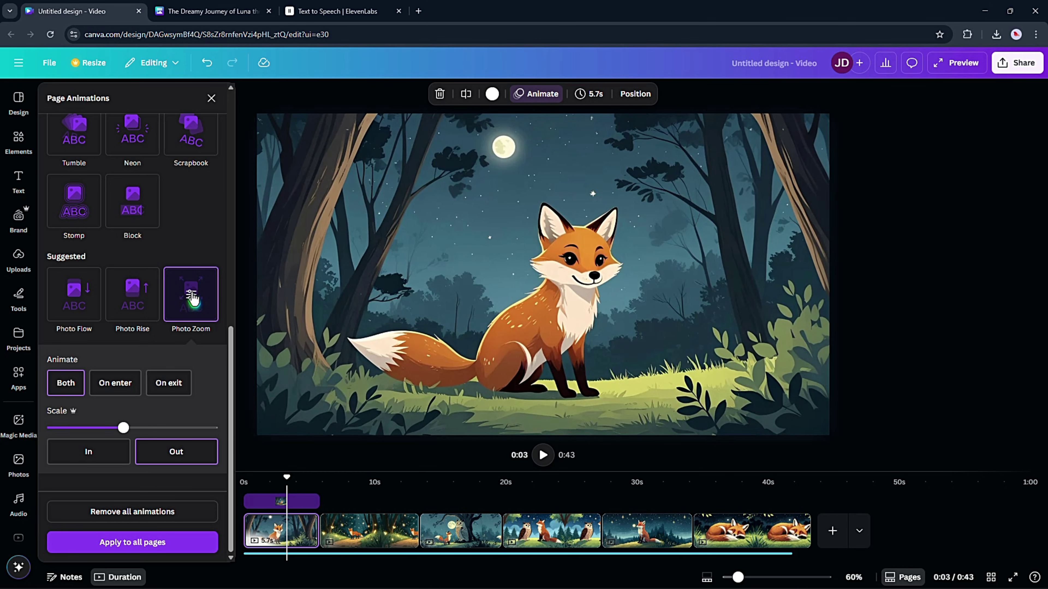
- Give the owl scene Photo Rise moving left and the moonlit fox scene Photo Zoom
{"action": "left_click", "coordinate": [129, 320]}
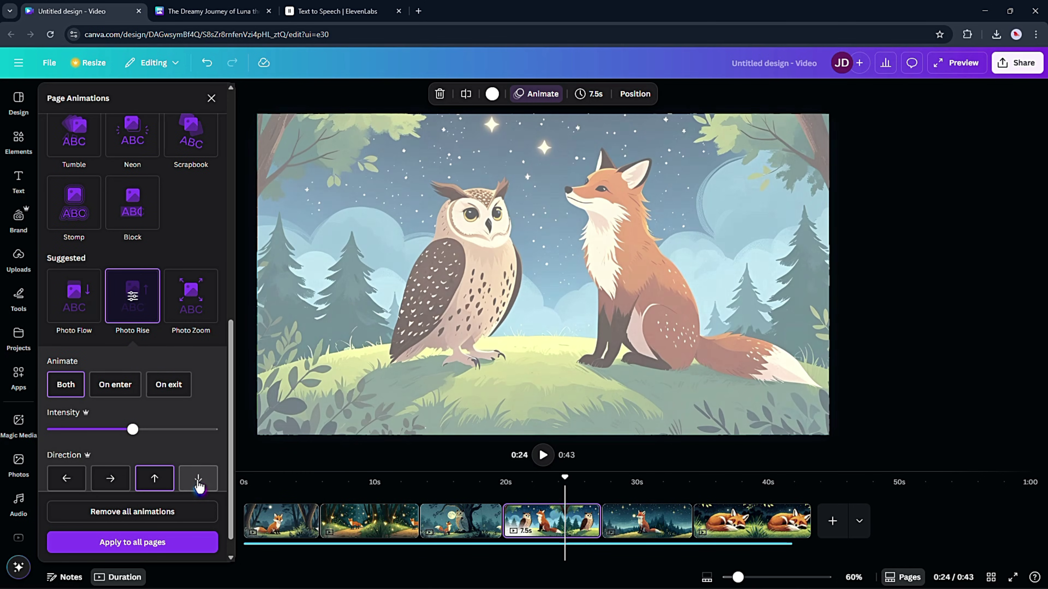
{"action": "left_click", "coordinate": [66, 479]}
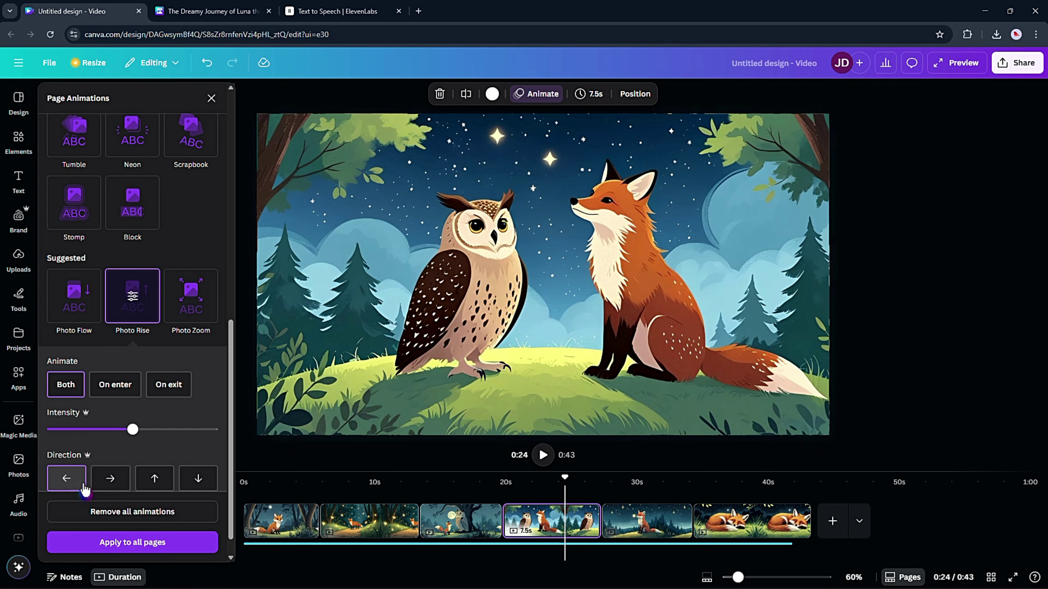
{"action": "left_click", "coordinate": [639, 514]}
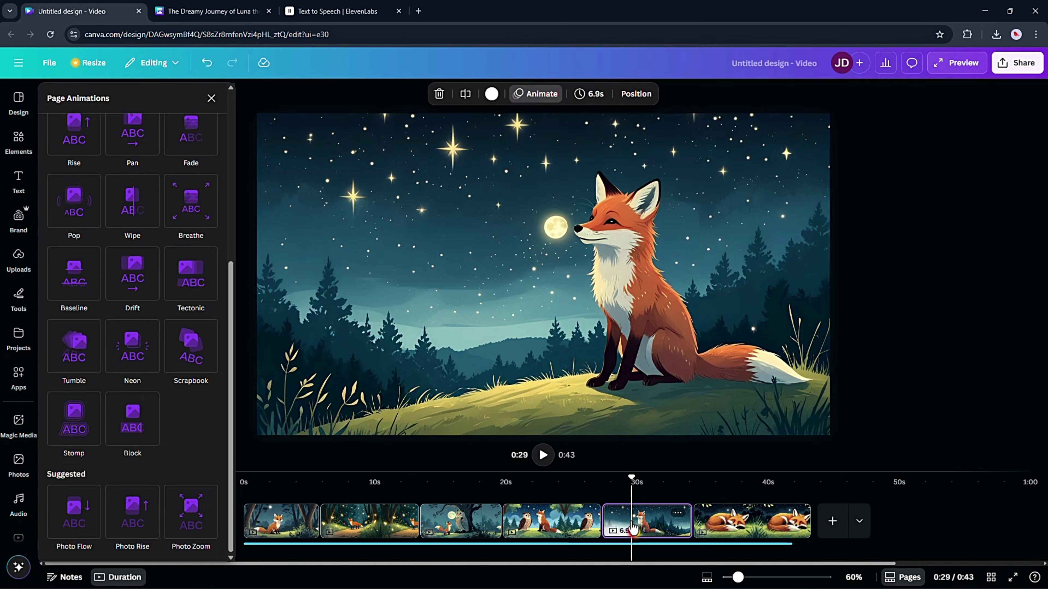
{"action": "left_click", "coordinate": [189, 509]}
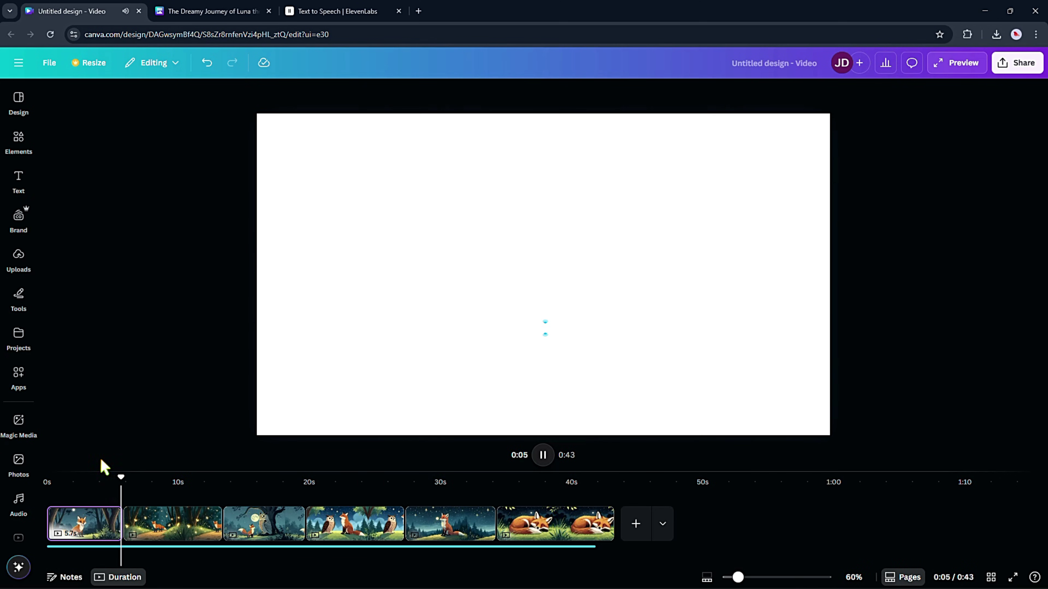
- Add a 0.5-second Match & Move transition between every pair of scenes, bringing the video to 0:40
{"action": "key", "text": "space"}
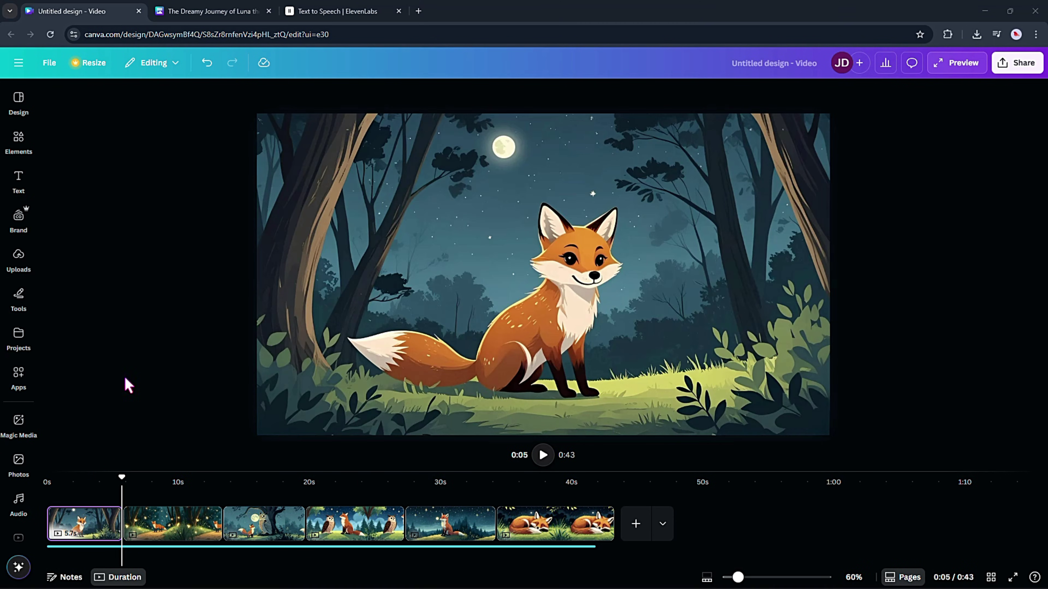
{"action": "scroll", "coordinate": [302, 535], "scroll_direction": "up", "scroll_amount": 3}
{"action": "left_click", "coordinate": [301, 534]}
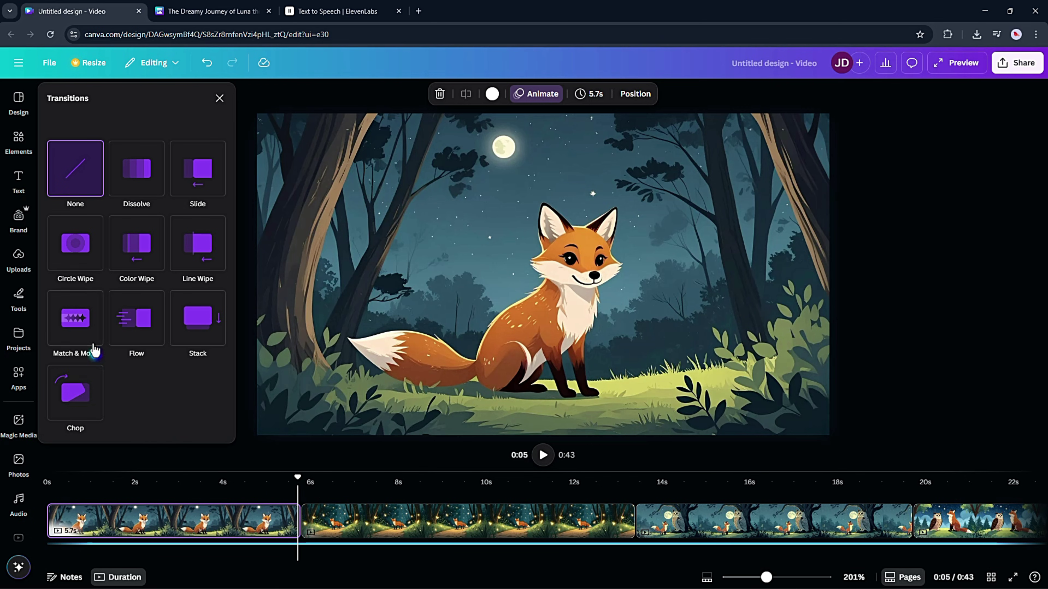
{"action": "left_click", "coordinate": [77, 329]}
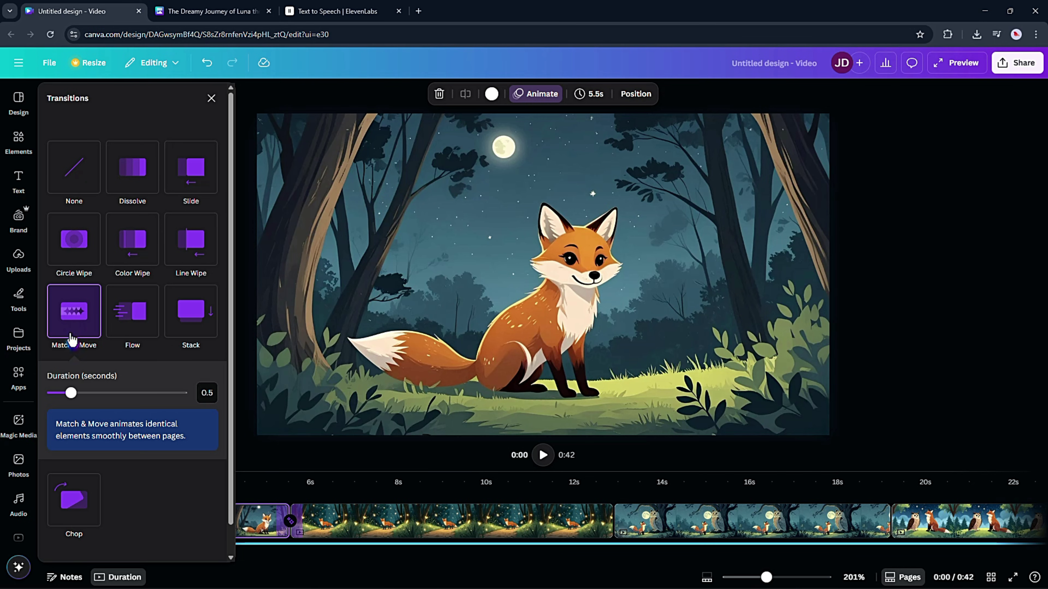
{"action": "scroll", "coordinate": [132, 502], "scroll_direction": "down", "scroll_amount": 1}
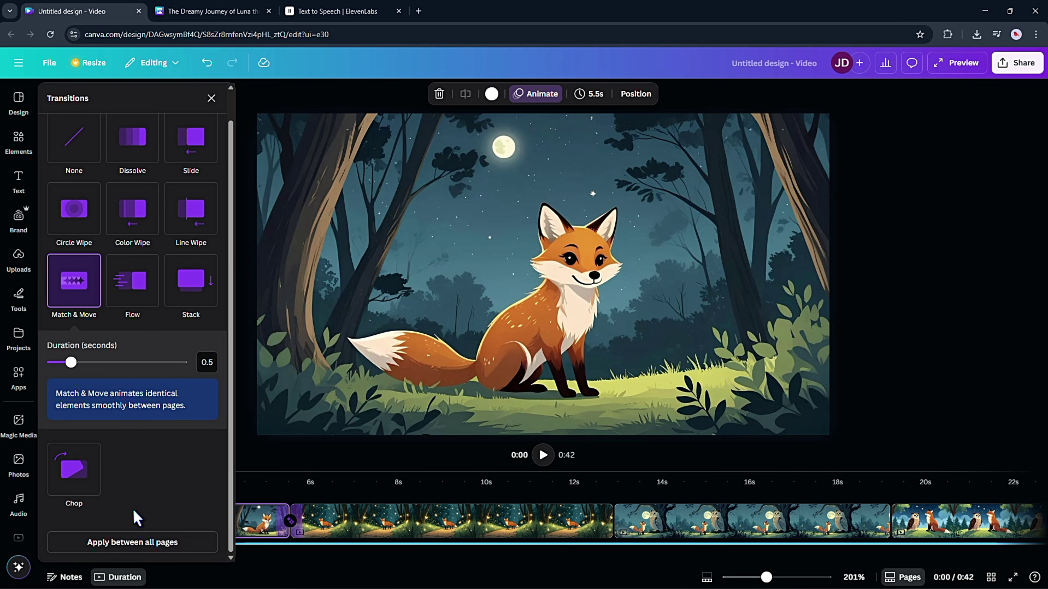
{"action": "left_click", "coordinate": [113, 549]}
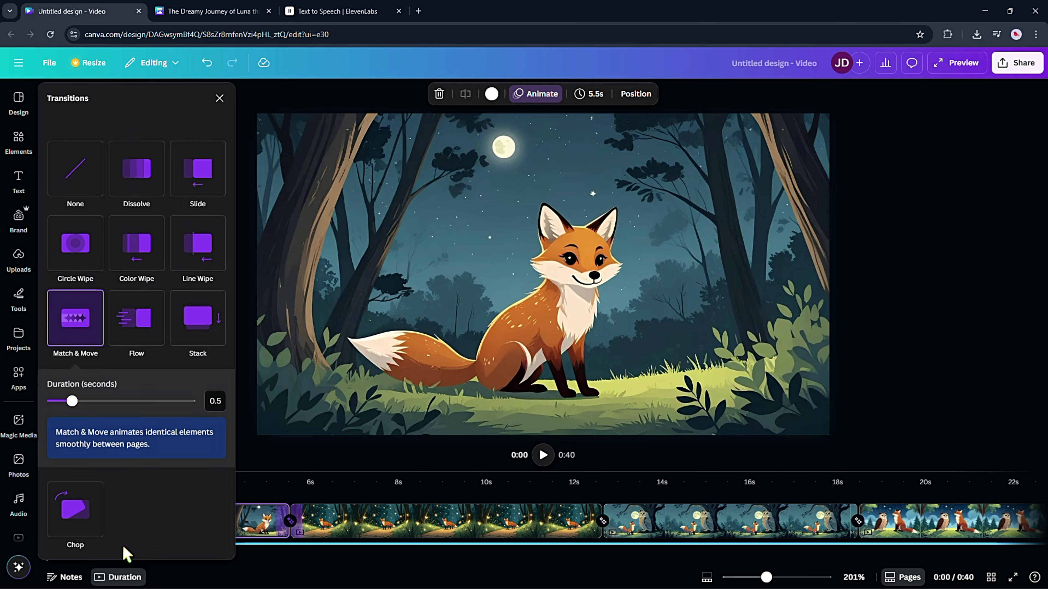
- Search Elements for 'sparkling stars' and filter the results to graphics
{"action": "left_click", "coordinate": [288, 423]}
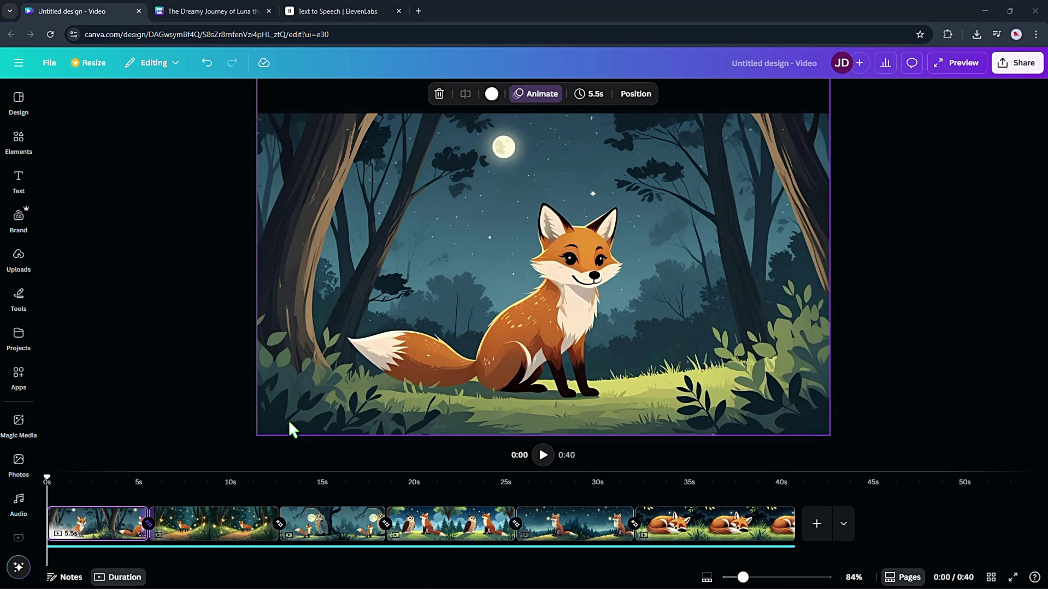
{"action": "left_click", "coordinate": [25, 144]}
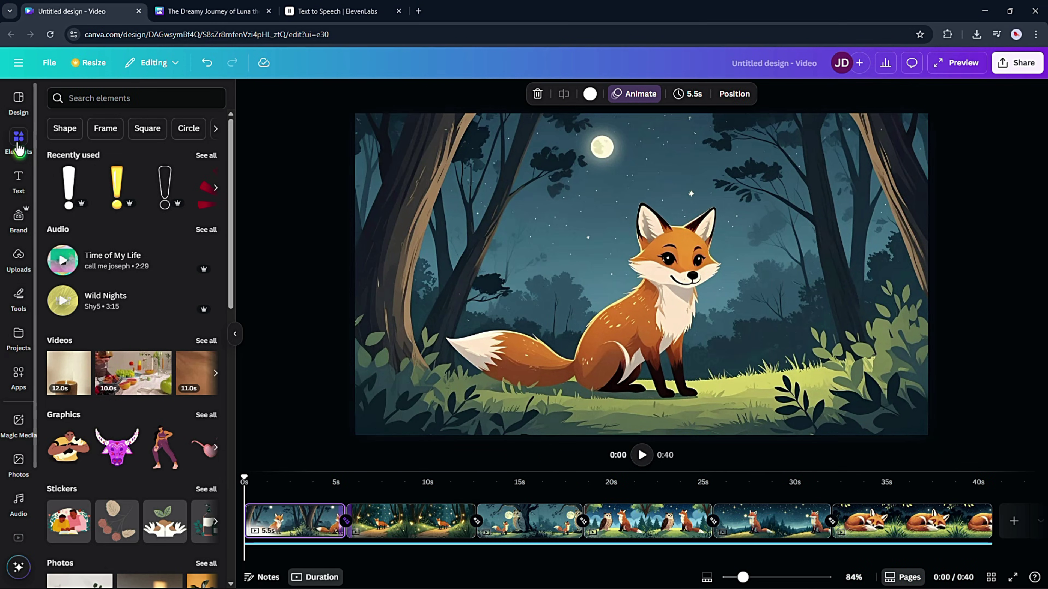
{"action": "left_click", "coordinate": [103, 98]}
{"action": "left_click", "coordinate": [83, 148]}
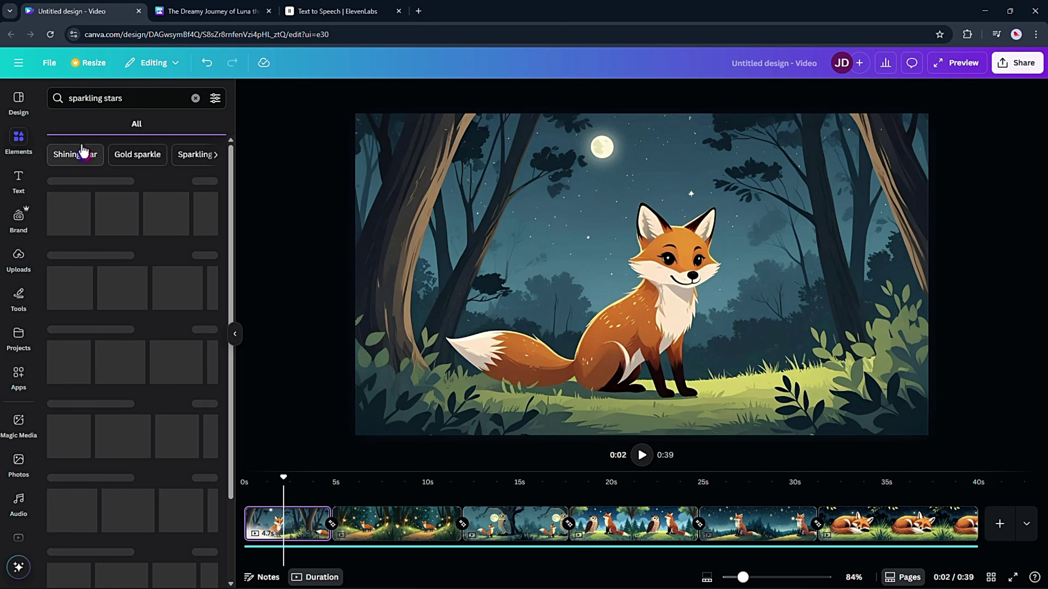
{"action": "left_click", "coordinate": [85, 126]}
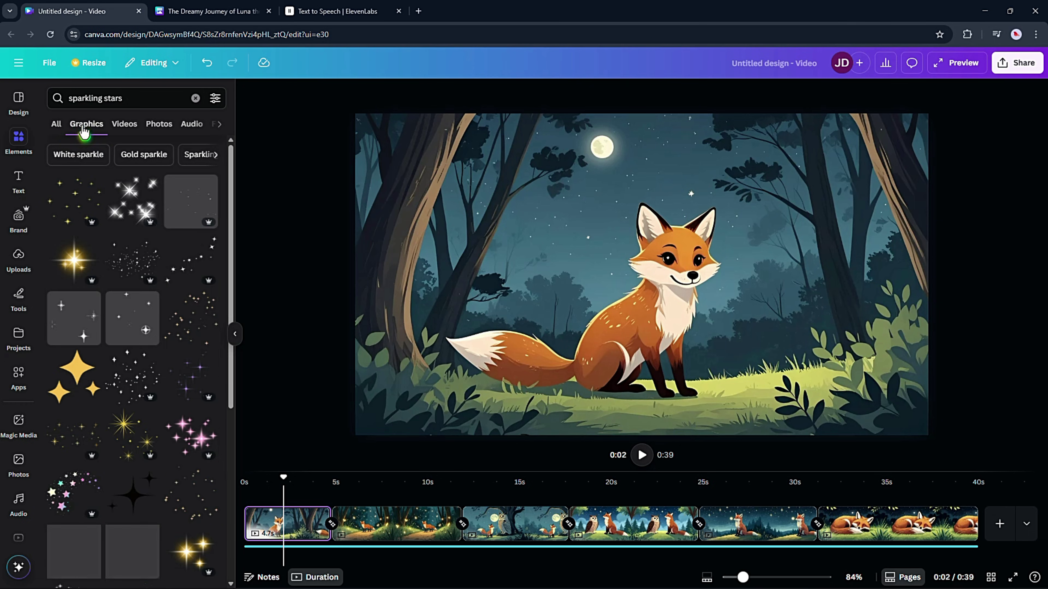
{"action": "scroll", "coordinate": [151, 474], "scroll_direction": "down", "scroll_amount": 5}
- Add a sparkle graphic to the first scene, placed top-left and stretched across the page
{"action": "left_click", "coordinate": [183, 458]}
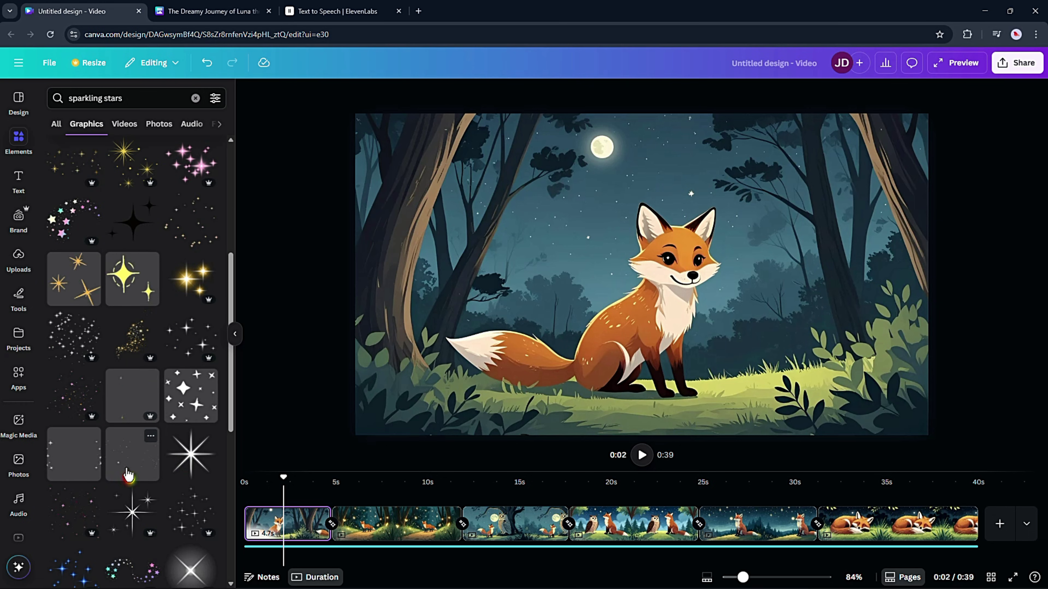
{"action": "left_click_drag", "start_coordinate": [563, 319], "coordinate": [510, 281]}
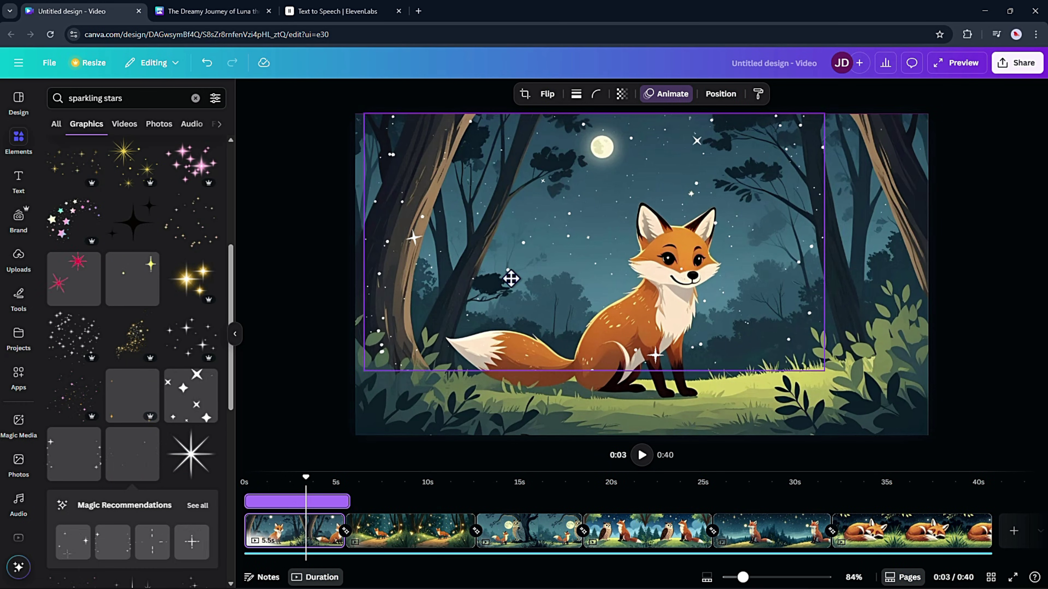
{"action": "left_click_drag", "start_coordinate": [816, 371], "coordinate": [894, 420]}
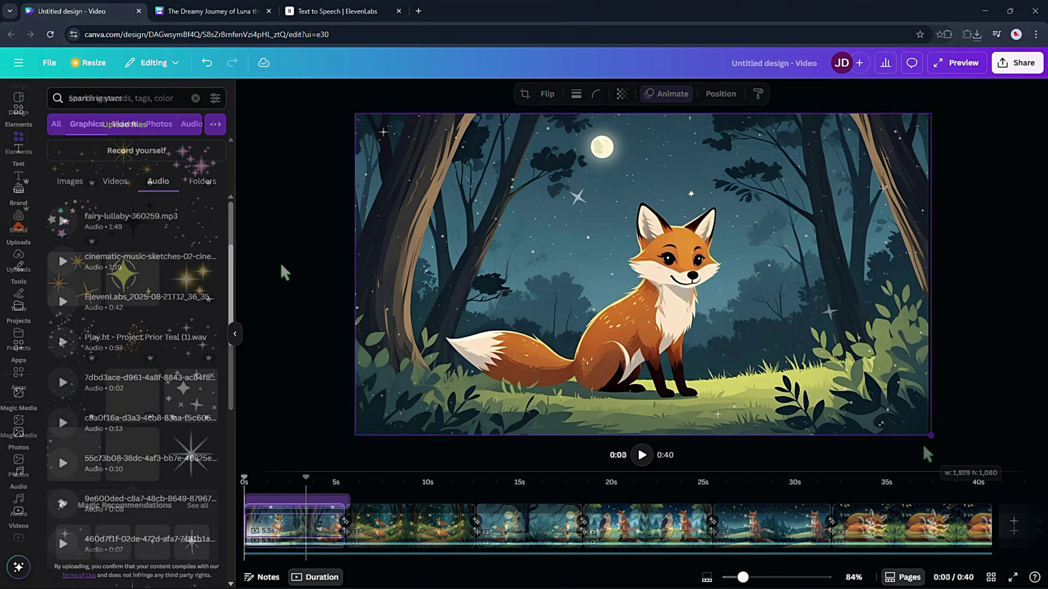
- Add the uploaded fairy-lullaby-360259.mp3 music to the timeline as background audio
{"action": "left_click", "coordinate": [19, 231]}
{"action": "left_click_drag", "start_coordinate": [124, 231], "coordinate": [288, 363]}
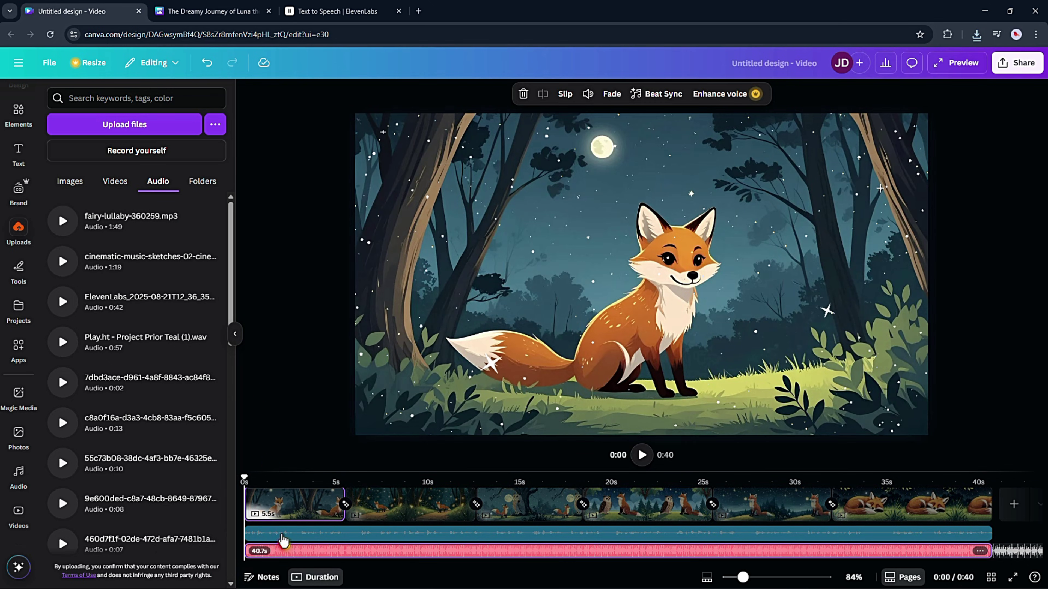
{"action": "left_click", "coordinate": [234, 333]}
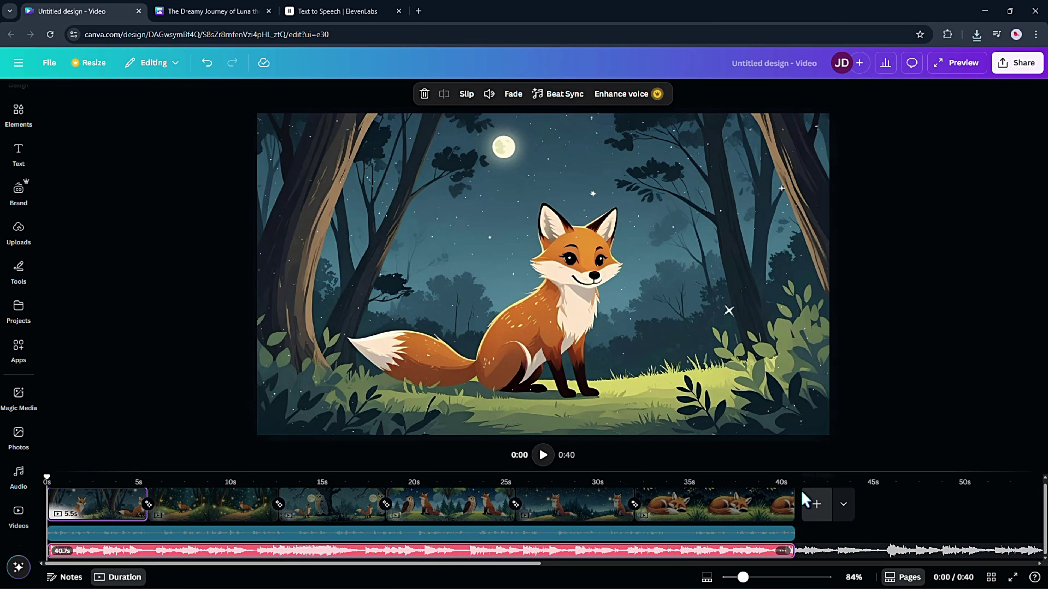
{"action": "left_click", "coordinate": [795, 480]}
{"action": "left_click", "coordinate": [812, 562]}
- Set up the download of pages 1–6 as a 1080p MP4 video
{"action": "left_click", "coordinate": [193, 509]}
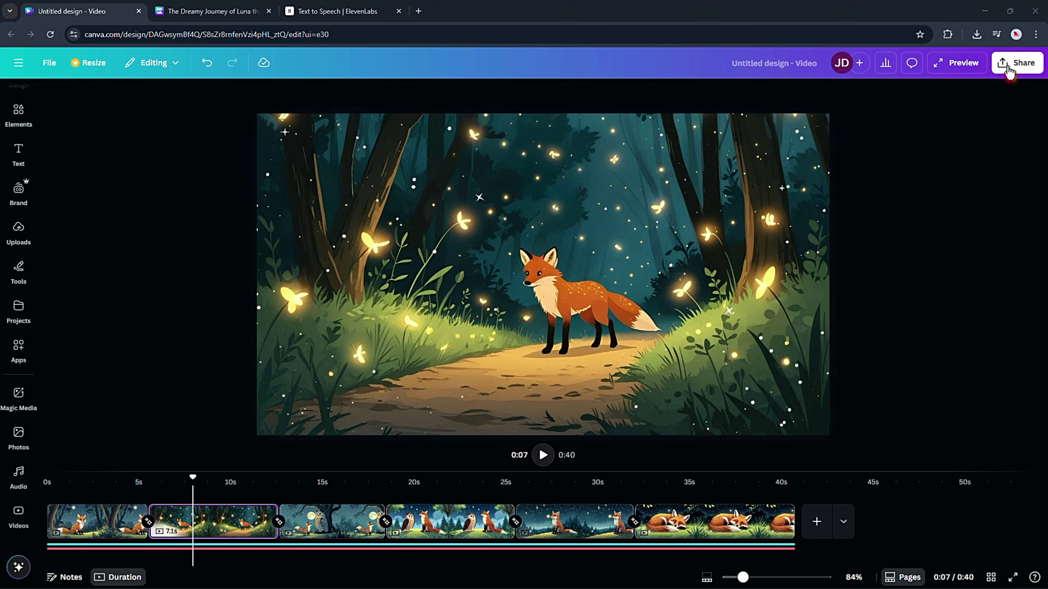
{"action": "left_click", "coordinate": [1013, 64]}
{"action": "left_click", "coordinate": [849, 289]}
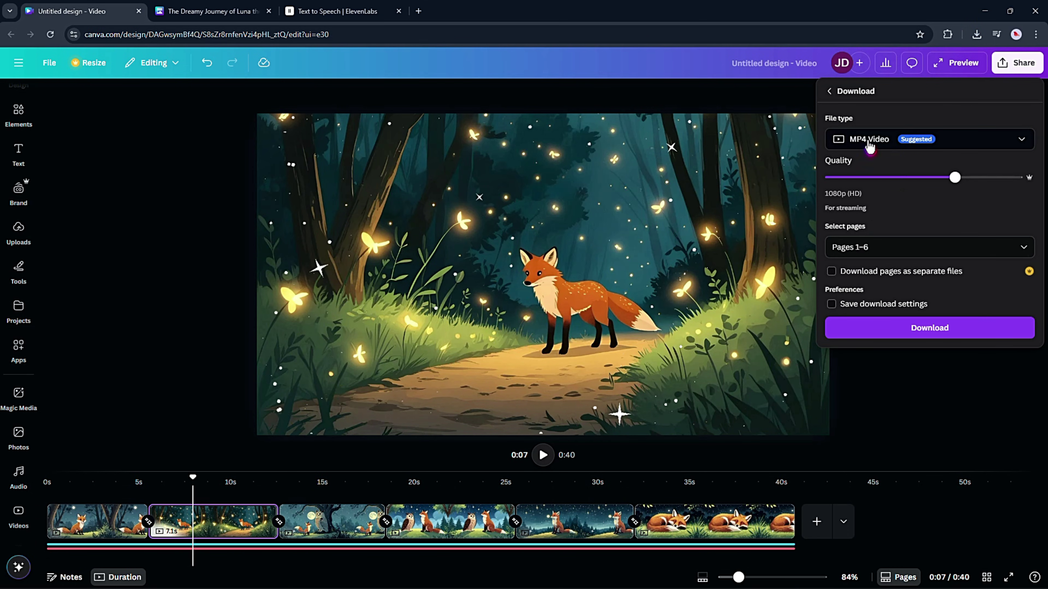
{"action": "left_click", "coordinate": [915, 335]}
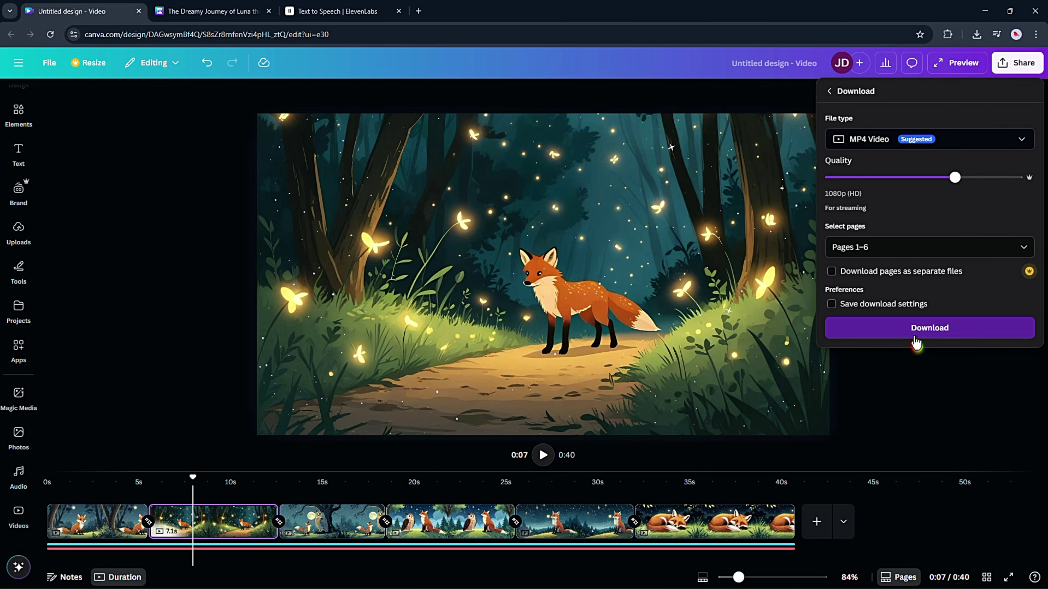